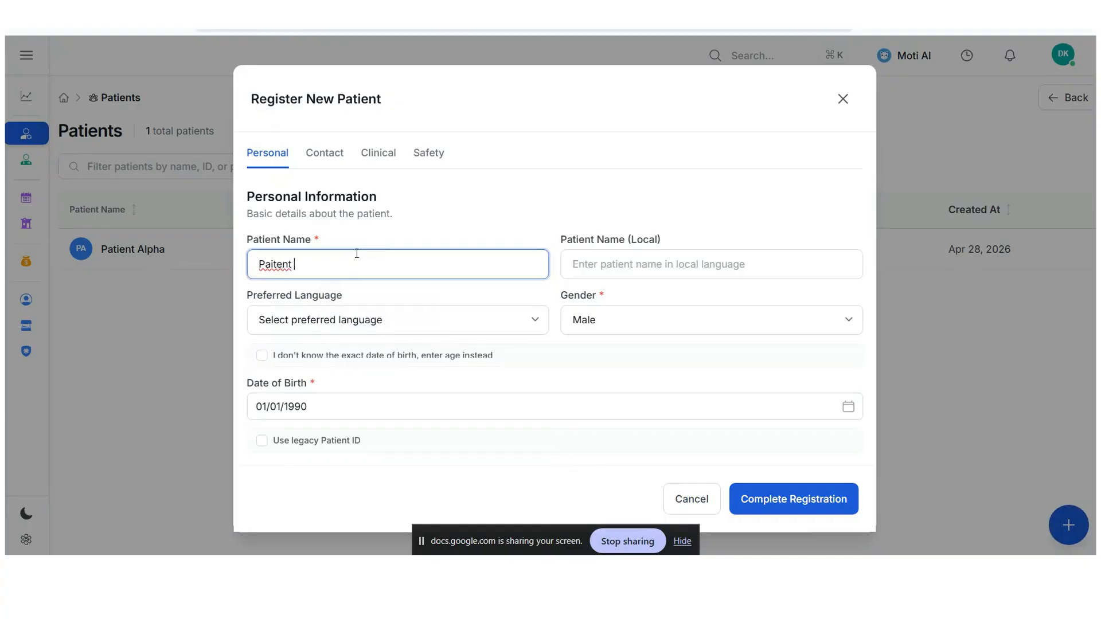
- Enter the new patient's name in the registration form and choose Male as the gender
{"action": "key", "text": "BackSpace"}
{"action": "type", "text": "tie"}
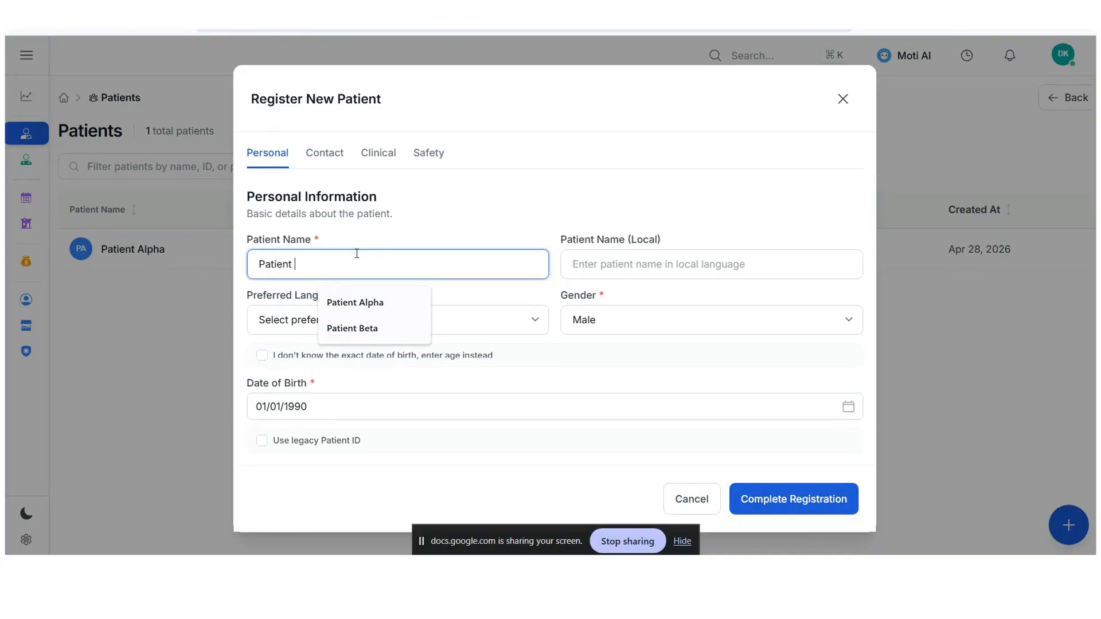
{"action": "type", "text": "nt"}
{"action": "key", "text": "Down"}
{"action": "key", "text": "Down"}
{"action": "key", "text": "Return"}
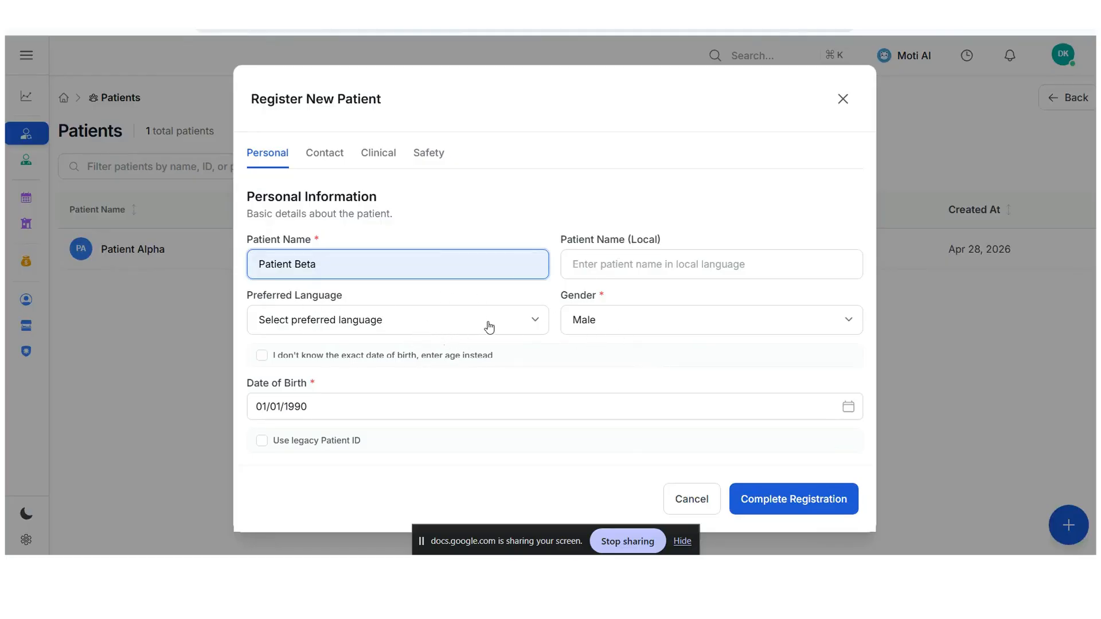
{"action": "left_click", "coordinate": [605, 324]}
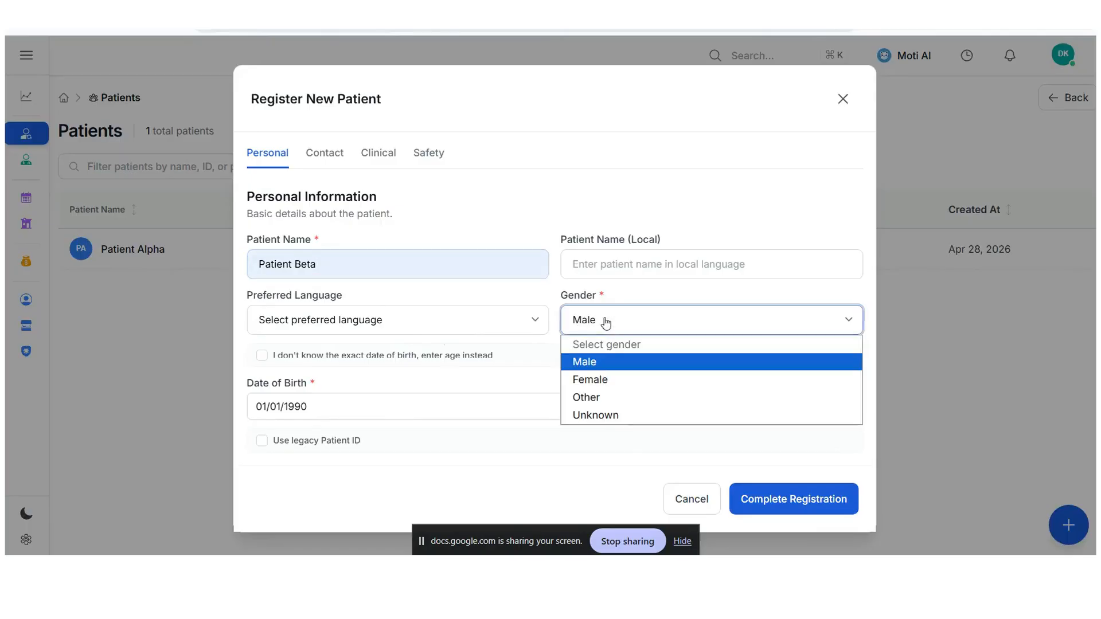
{"action": "left_click", "coordinate": [597, 362]}
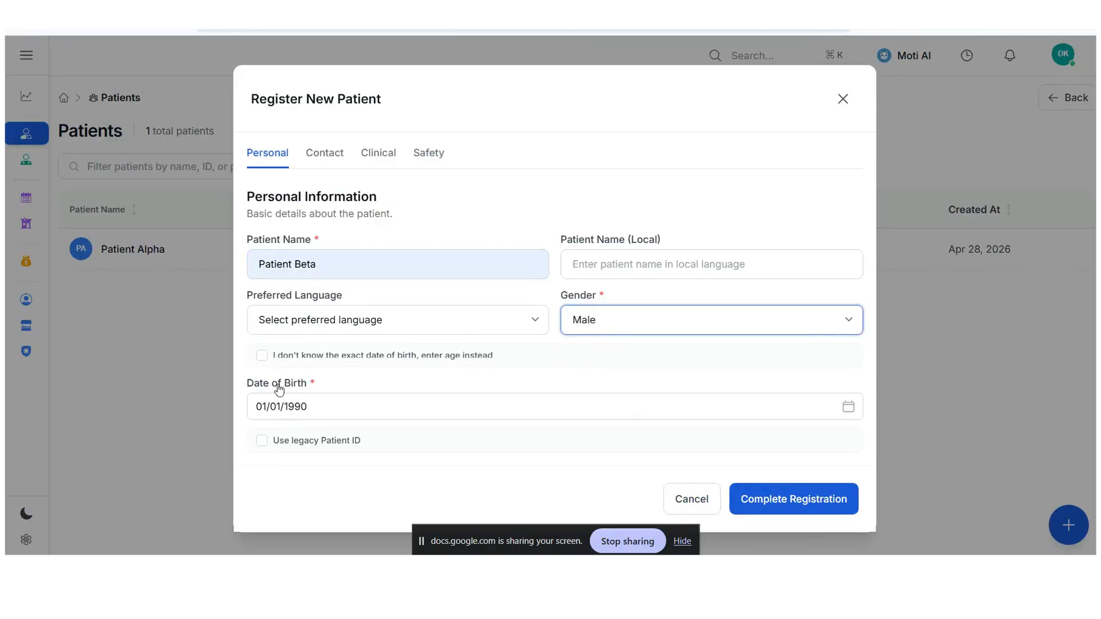
- Record the patient's age as 25 years instead of an exact date of birth
{"action": "left_click", "coordinate": [262, 356]}
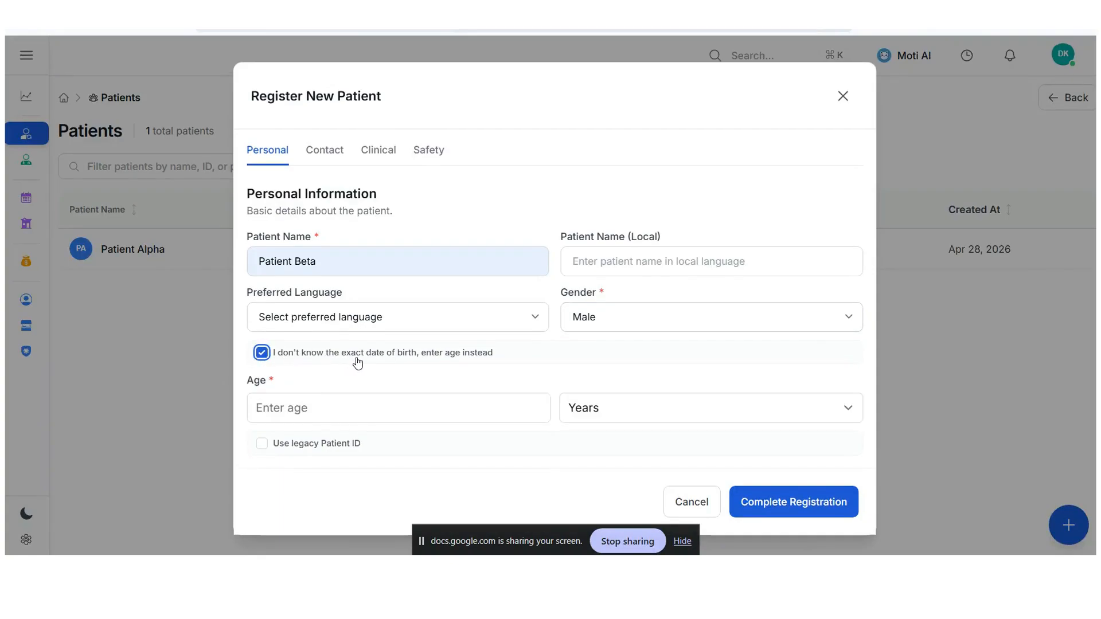
{"action": "left_click", "coordinate": [328, 402]}
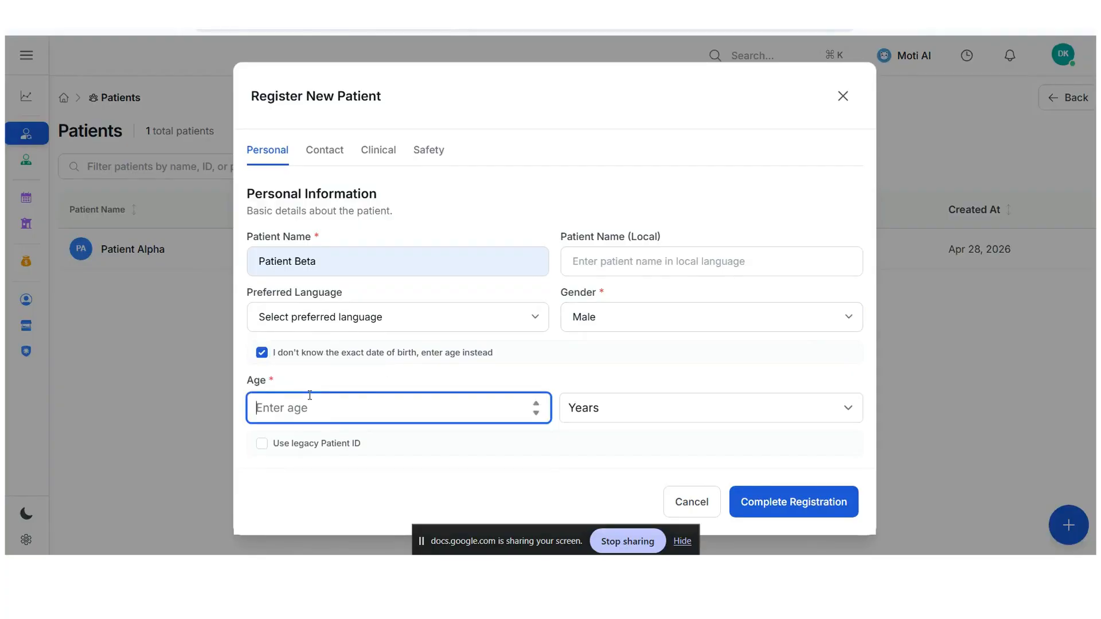
{"action": "type", "text": "2"}
- Enable the use of a legacy patient ID and enter the patient's legacy ID
{"action": "left_click", "coordinate": [262, 448]}
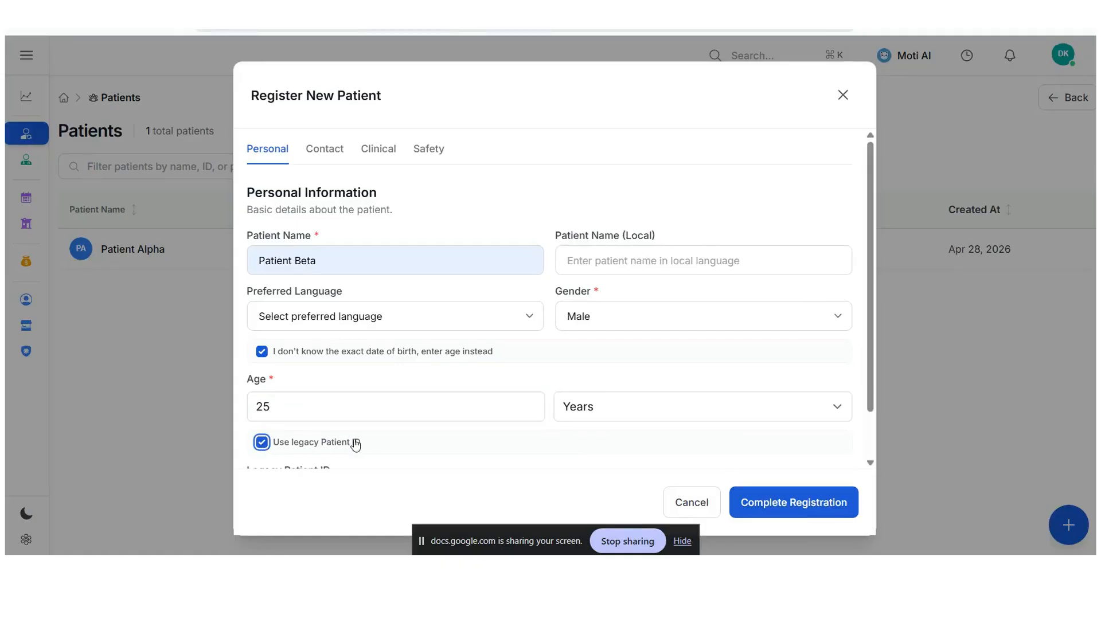
{"action": "scroll", "coordinate": [361, 441], "scroll_direction": "down", "scroll_amount": 1}
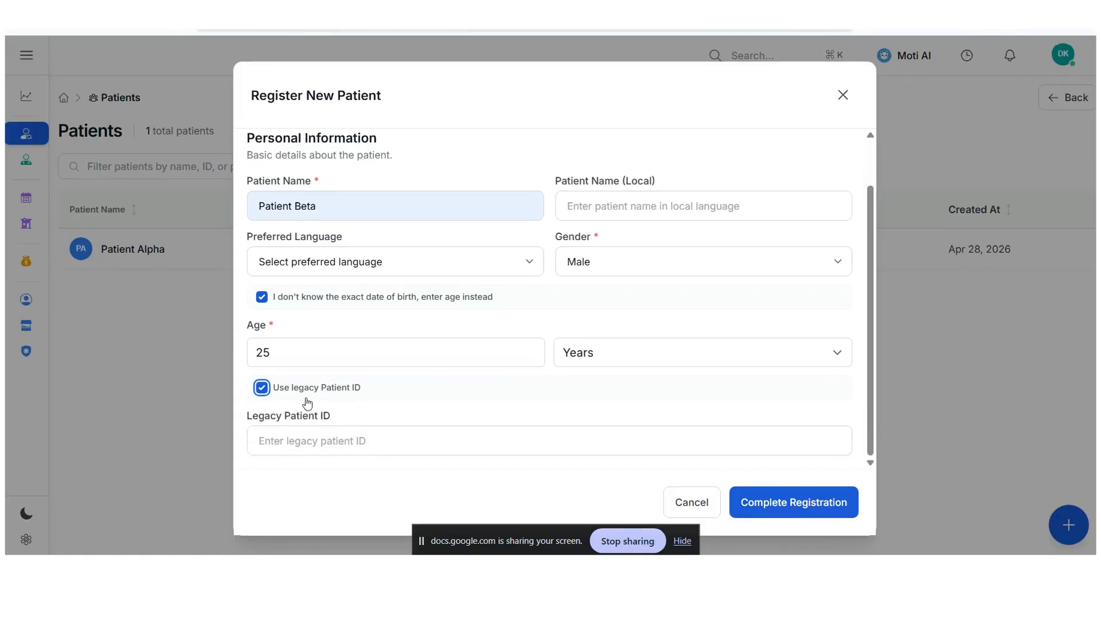
{"action": "left_click", "coordinate": [286, 434]}
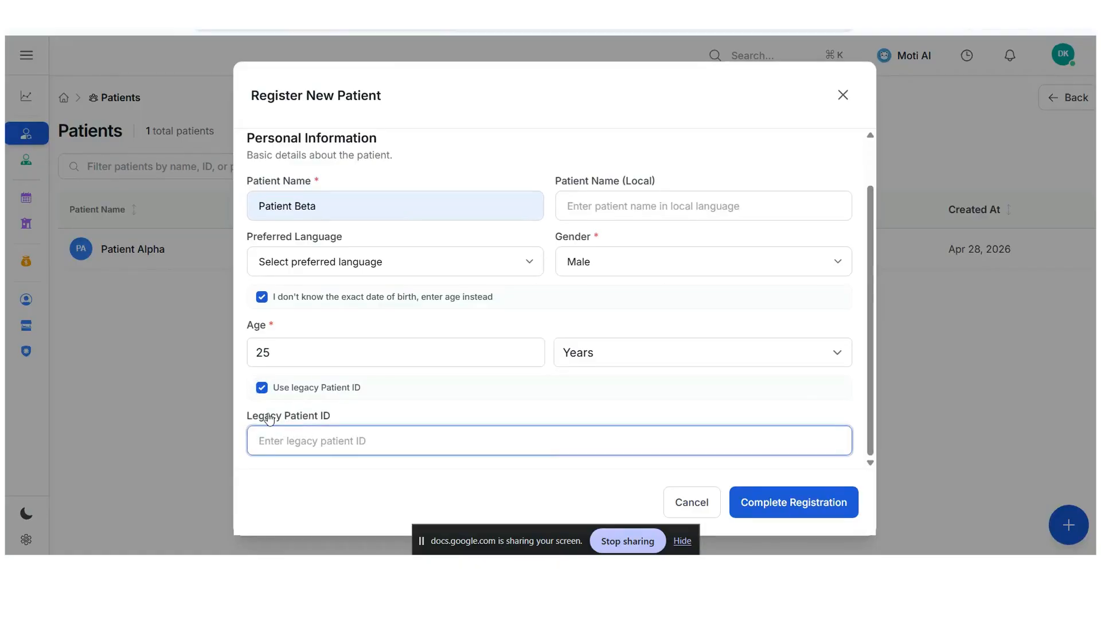
{"action": "type", "text": "ID0303033"}
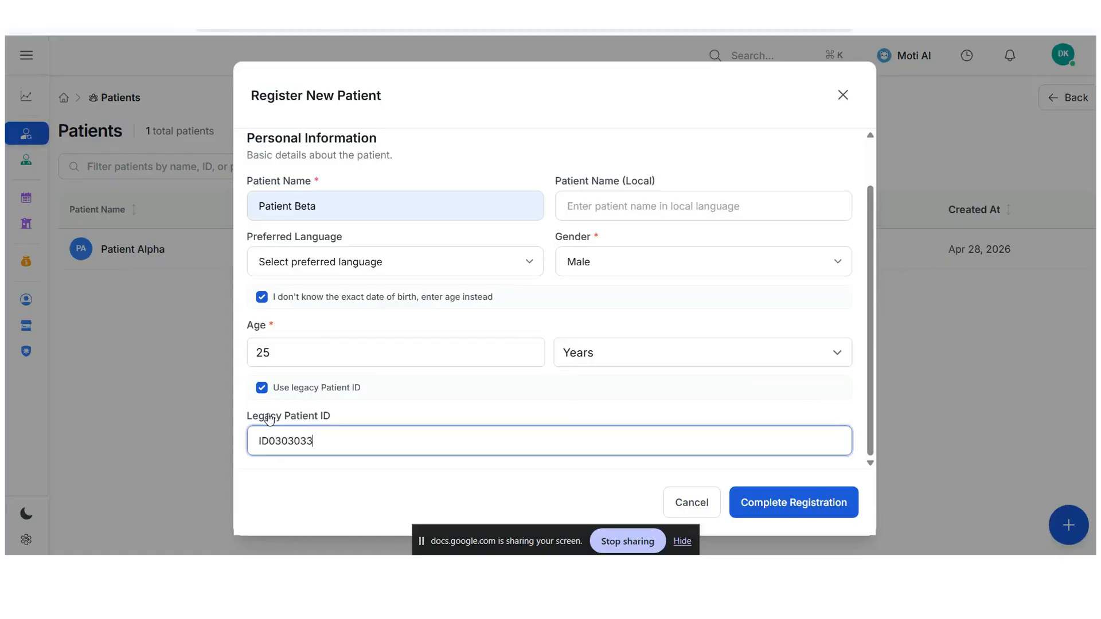
{"action": "scroll", "coordinate": [734, 367], "scroll_direction": "up", "scroll_amount": 2}
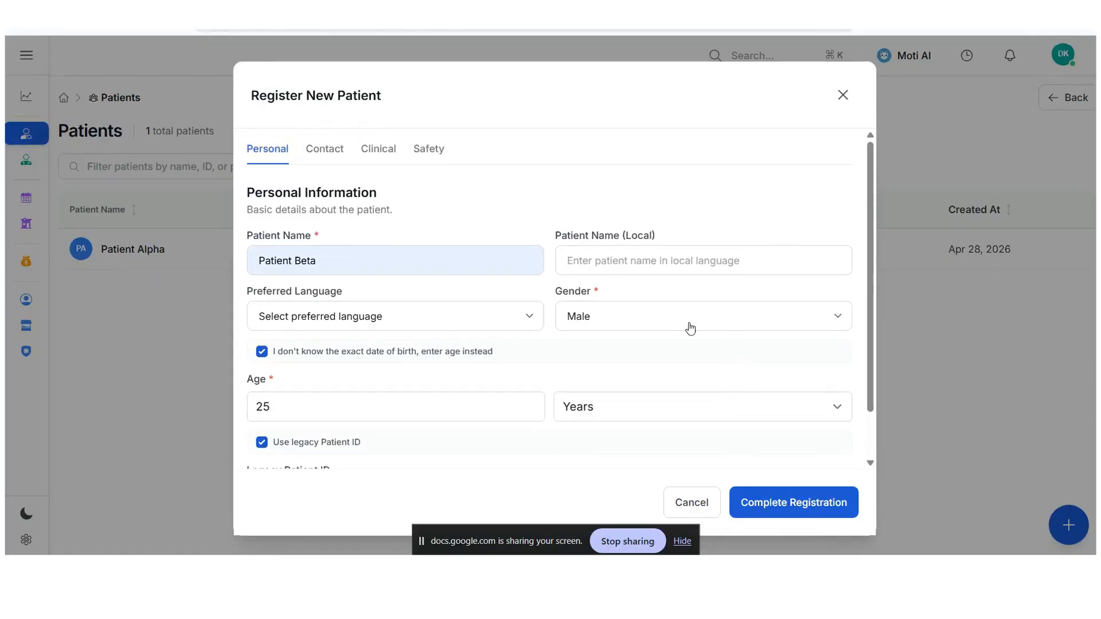
- Set the state in the patient's residential address to Yangon Region
{"action": "left_click", "coordinate": [325, 163]}
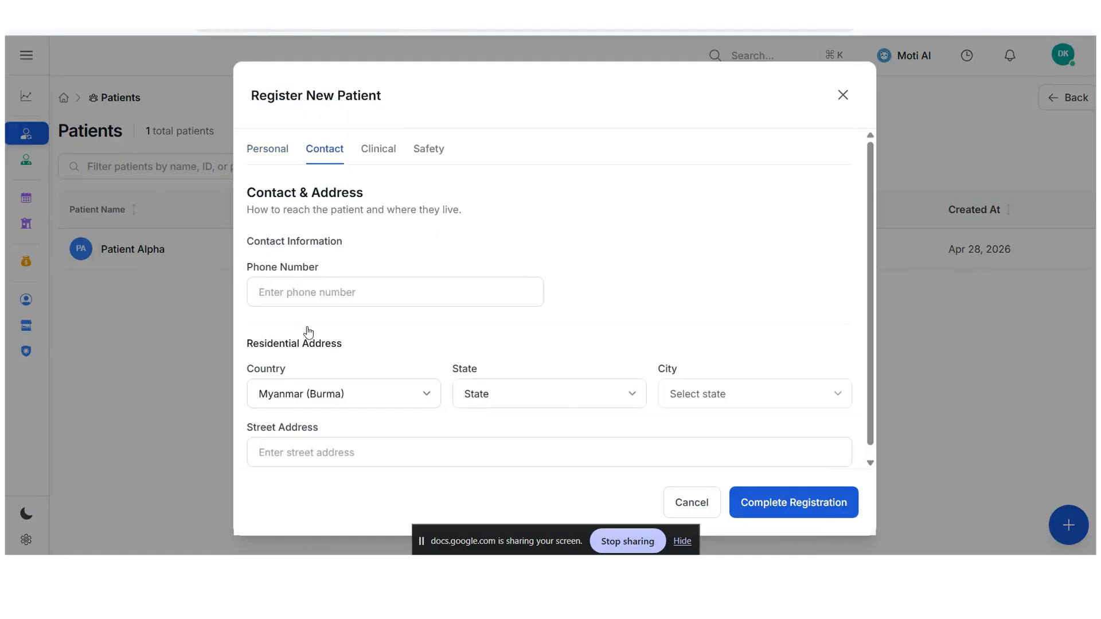
{"action": "left_click", "coordinate": [548, 400]}
{"action": "left_click", "coordinate": [524, 374]}
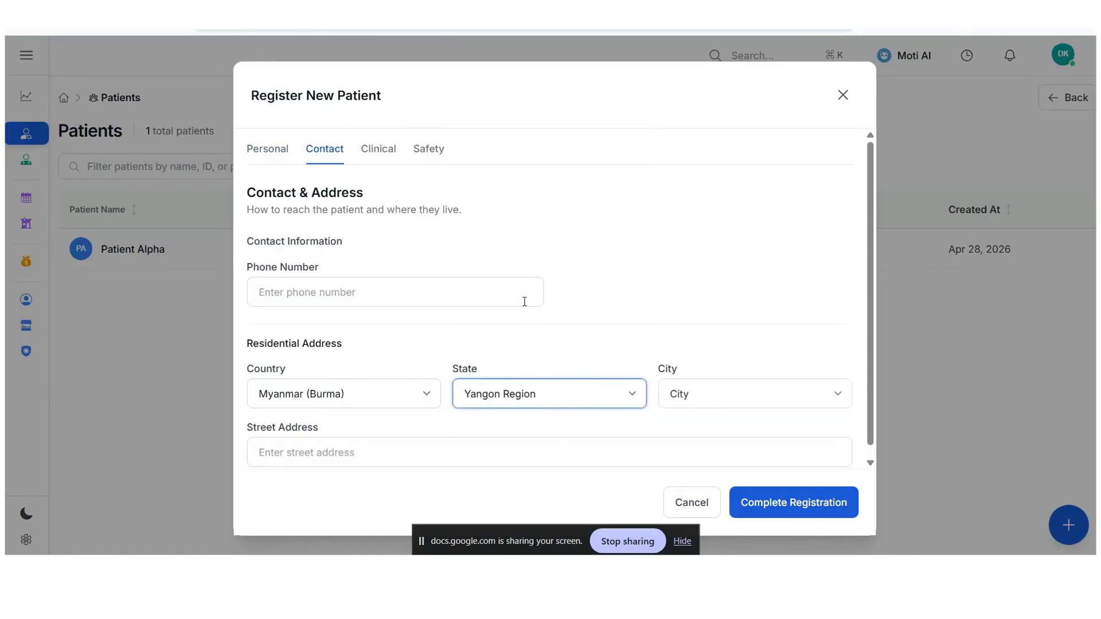
{"action": "scroll", "coordinate": [522, 307], "scroll_direction": "down", "scroll_amount": 1}
- In the additional bio data of the clinical details, set the blood group to O and the RH factor to Positive (+)
{"action": "left_click", "coordinate": [382, 154]}
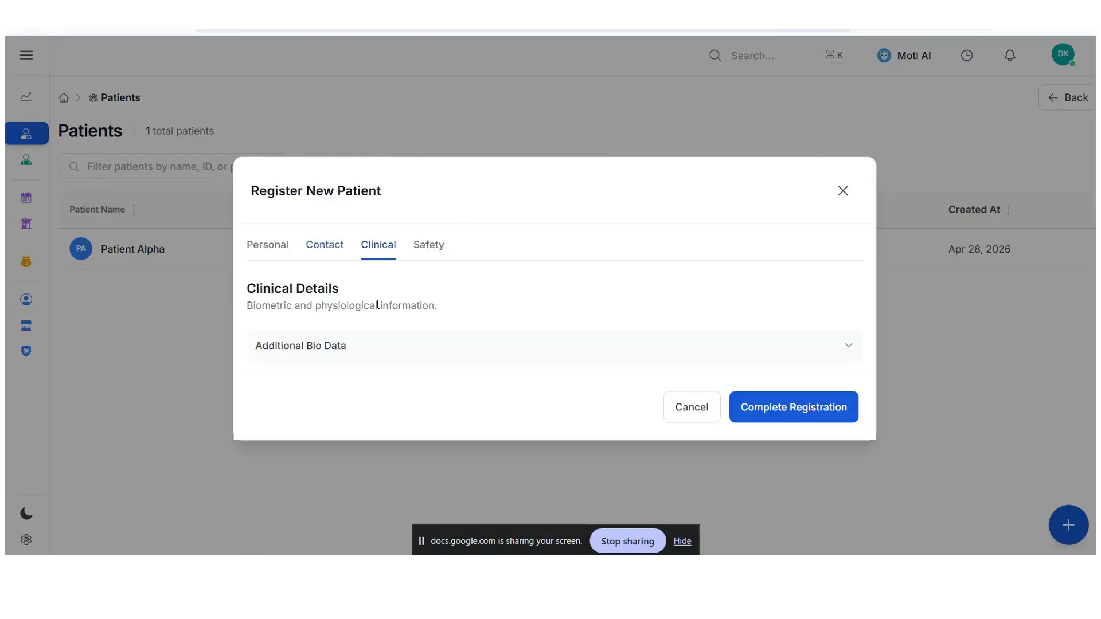
{"action": "left_click", "coordinate": [841, 350]}
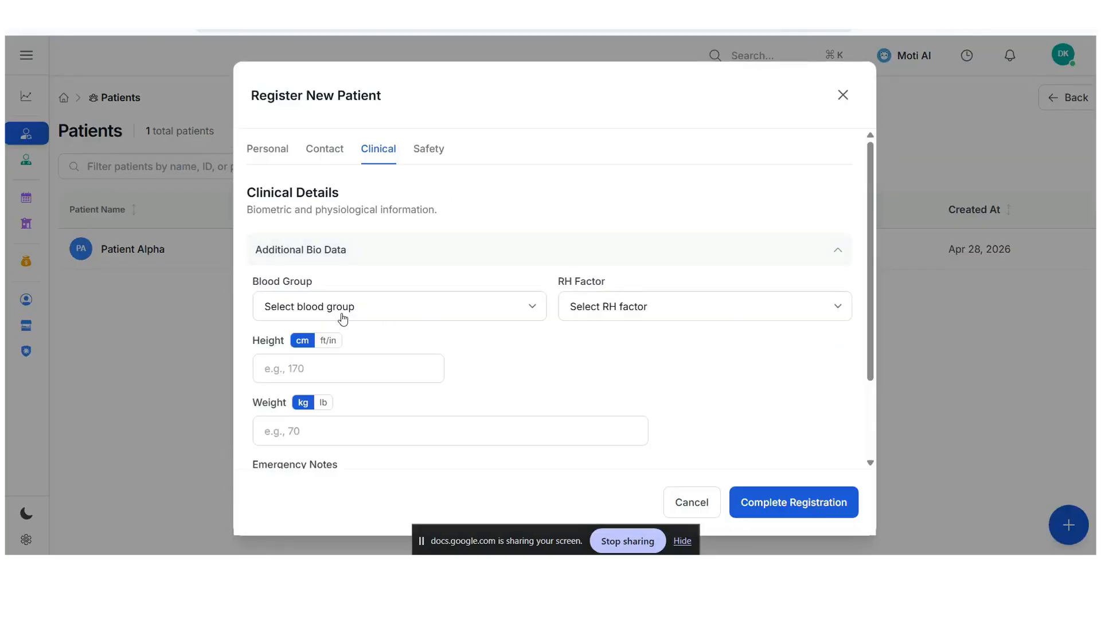
{"action": "left_click", "coordinate": [343, 320]}
{"action": "left_click", "coordinate": [310, 401]}
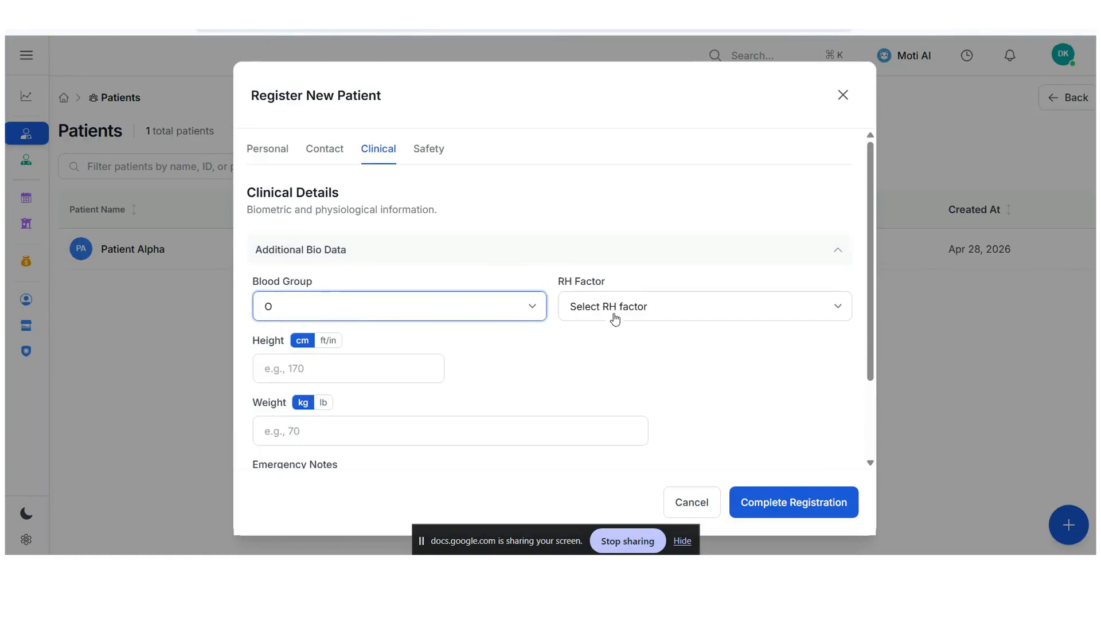
{"action": "left_click", "coordinate": [613, 324]}
{"action": "left_click", "coordinate": [611, 350]}
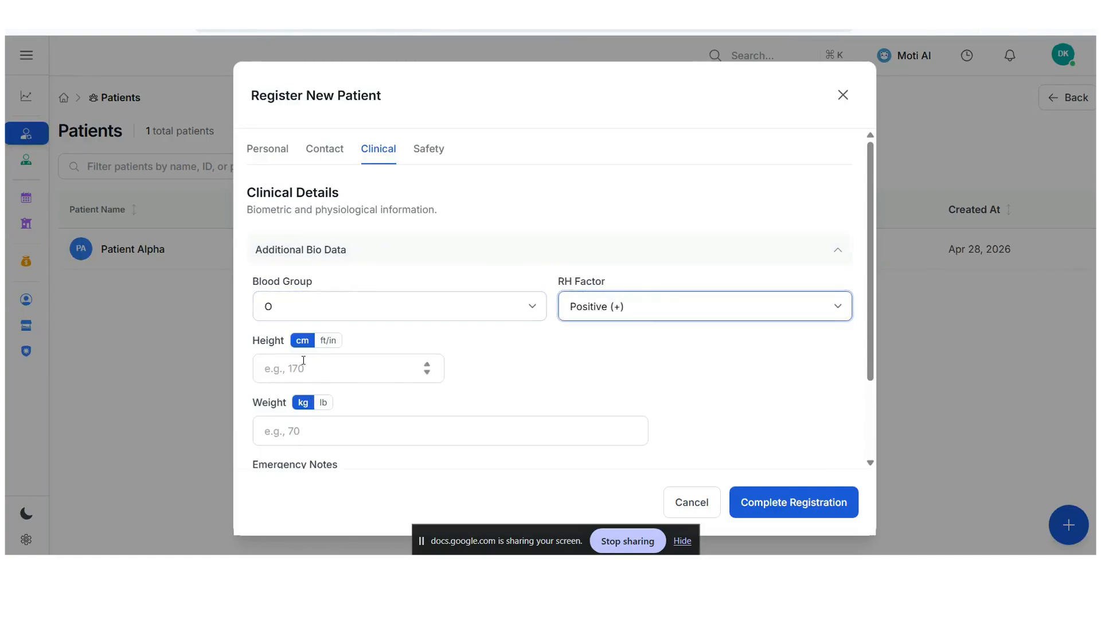
- Record the patient's height as 5 ft 5 in and the weight as 155 lb
{"action": "left_click", "coordinate": [327, 342]}
{"action": "left_click", "coordinate": [306, 366]}
{"action": "type", "text": "5"}
{"action": "left_click", "coordinate": [605, 366]}
{"action": "type", "text": "5"}
{"action": "left_click", "coordinate": [340, 449]}
{"action": "scroll", "coordinate": [344, 430], "scroll_direction": "down", "scroll_amount": 2}
{"action": "left_click", "coordinate": [323, 339]}
{"action": "left_click", "coordinate": [326, 359]}
{"action": "type", "text": "155"}
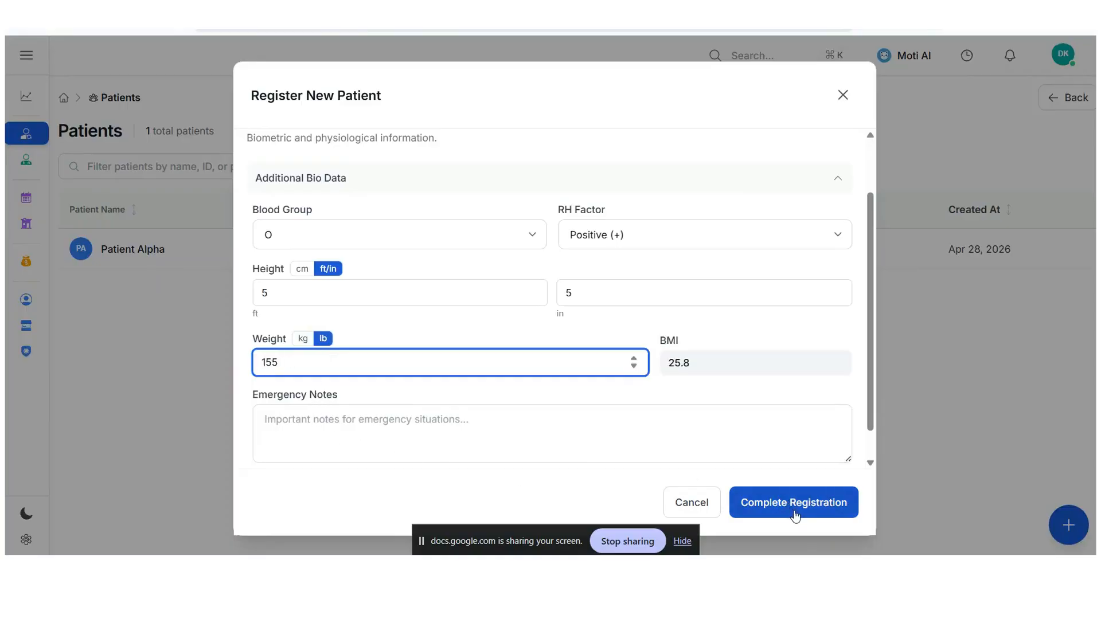
- Add a Fish allergy with the reaction Hives in the safety information and complete the patient's registration
{"action": "scroll", "coordinate": [459, 206], "scroll_direction": "up", "scroll_amount": 2}
{"action": "left_click", "coordinate": [429, 150]}
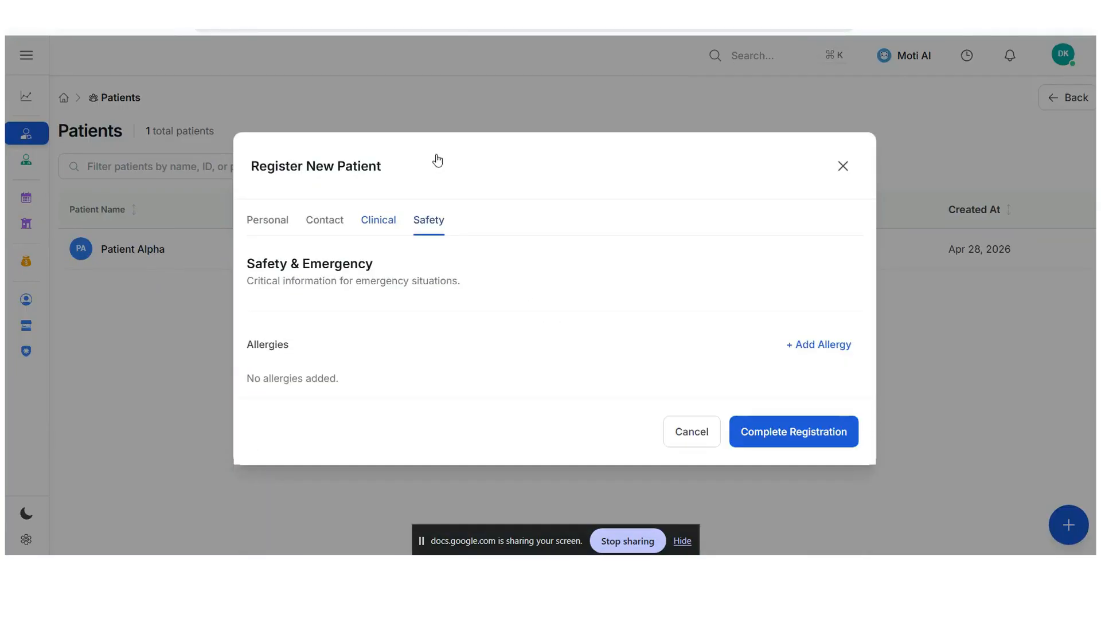
{"action": "left_click", "coordinate": [792, 345]}
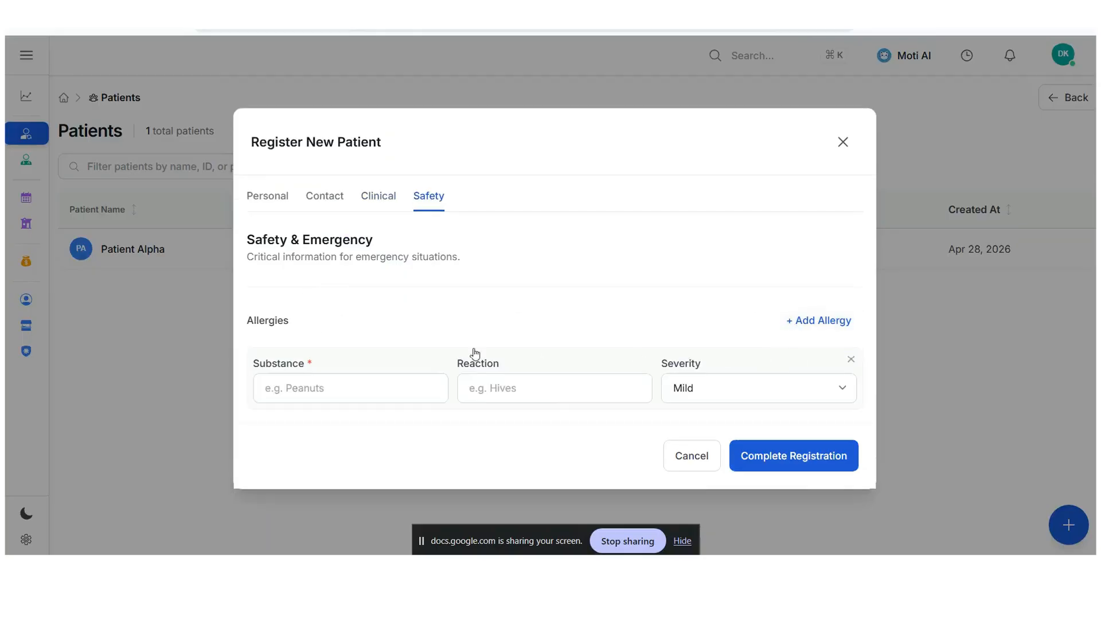
{"action": "left_click", "coordinate": [286, 392]}
{"action": "type", "text": "P"}
{"action": "key", "text": "BackSpace"}
{"action": "type", "text": "Fish"}
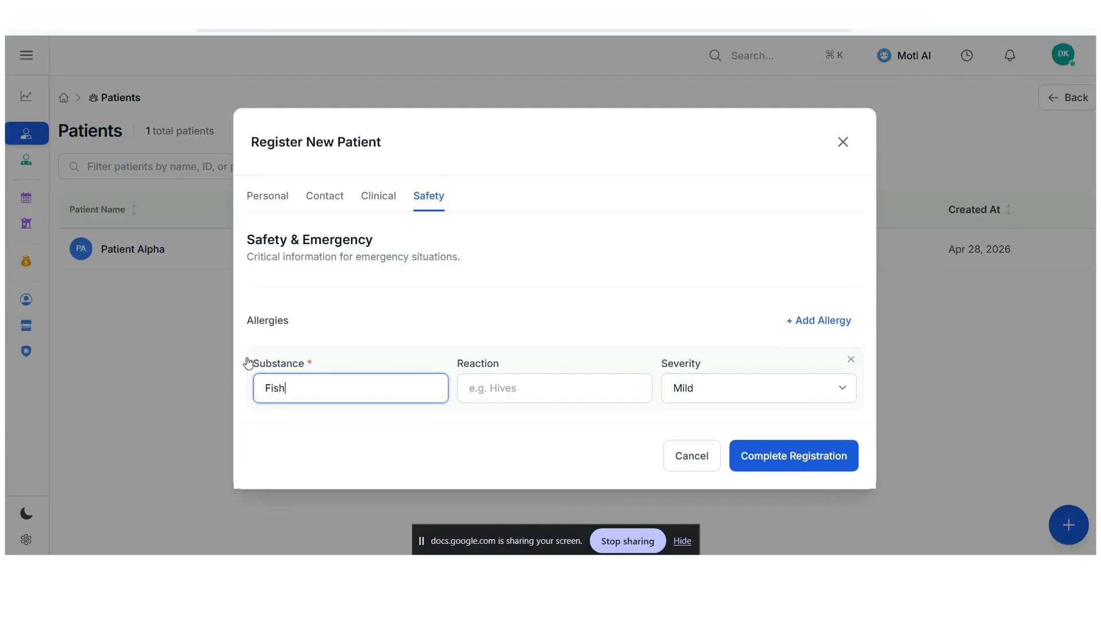
{"action": "left_click", "coordinate": [528, 386]}
{"action": "type", "text": "Hives"}
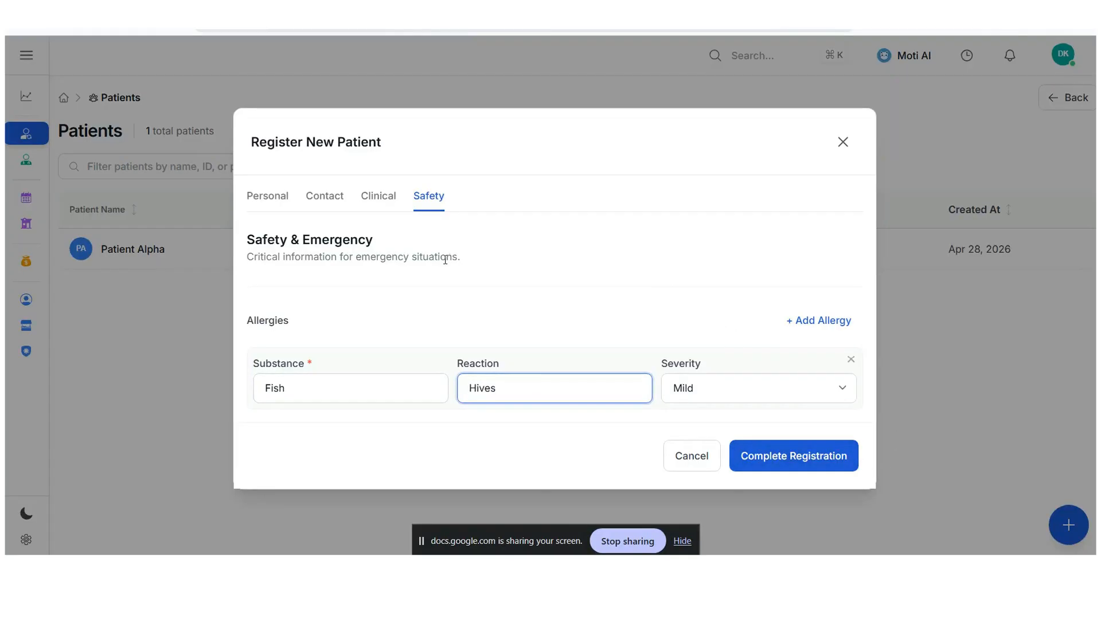
{"action": "left_click", "coordinate": [791, 457]}
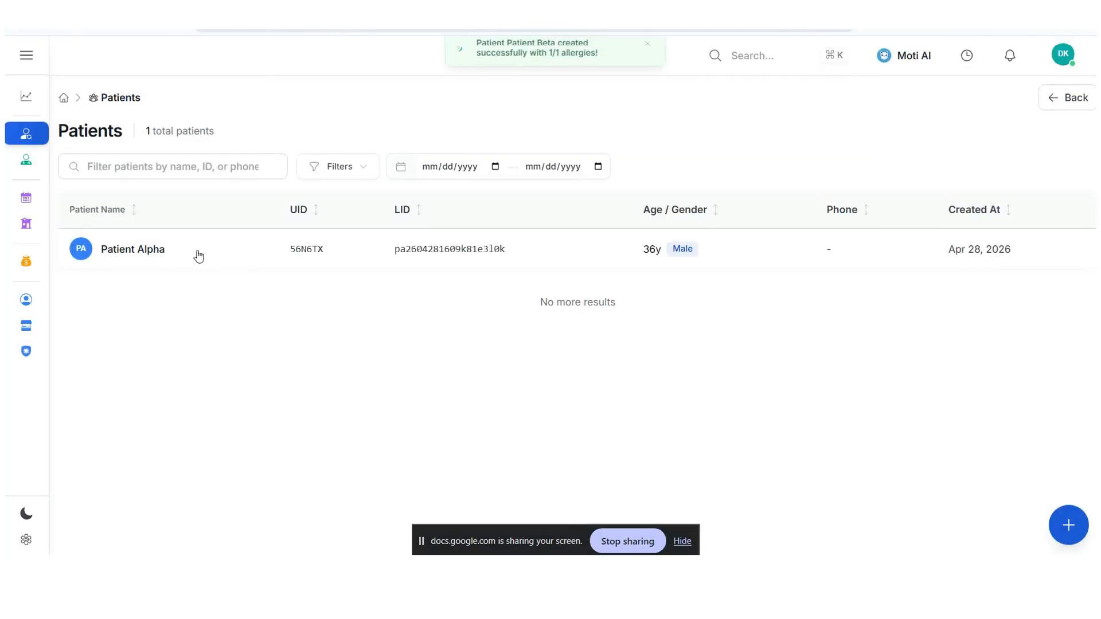
- Open the newly registered patient's profile, look over the blank form for adding another allergy, and close it unsaved
{"action": "left_click", "coordinate": [214, 268]}
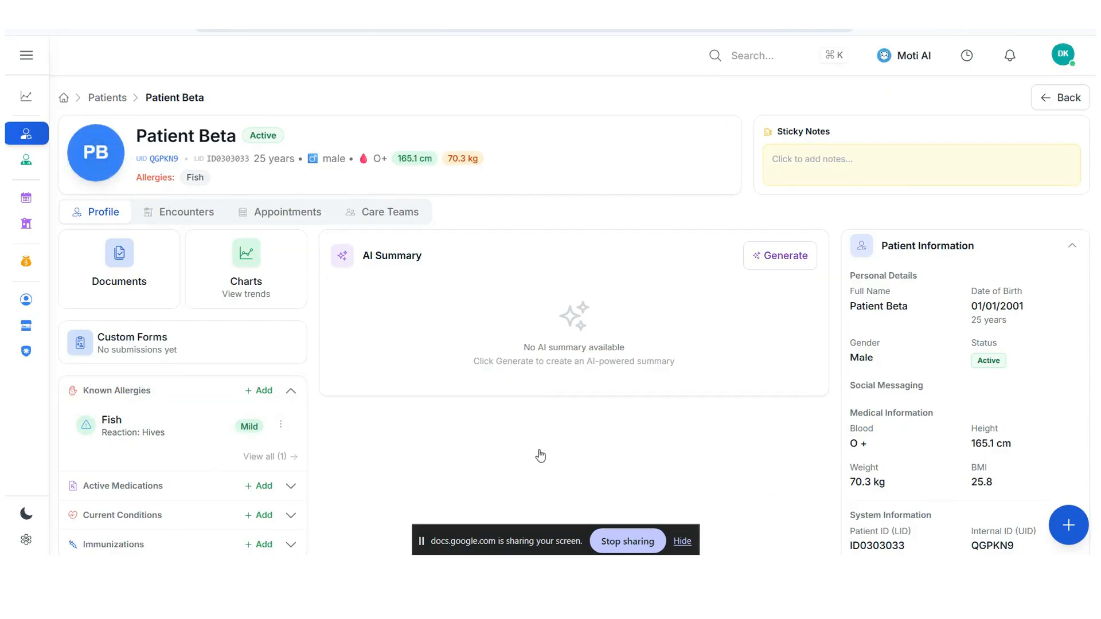
{"action": "scroll", "coordinate": [281, 476], "scroll_direction": "down", "scroll_amount": 2}
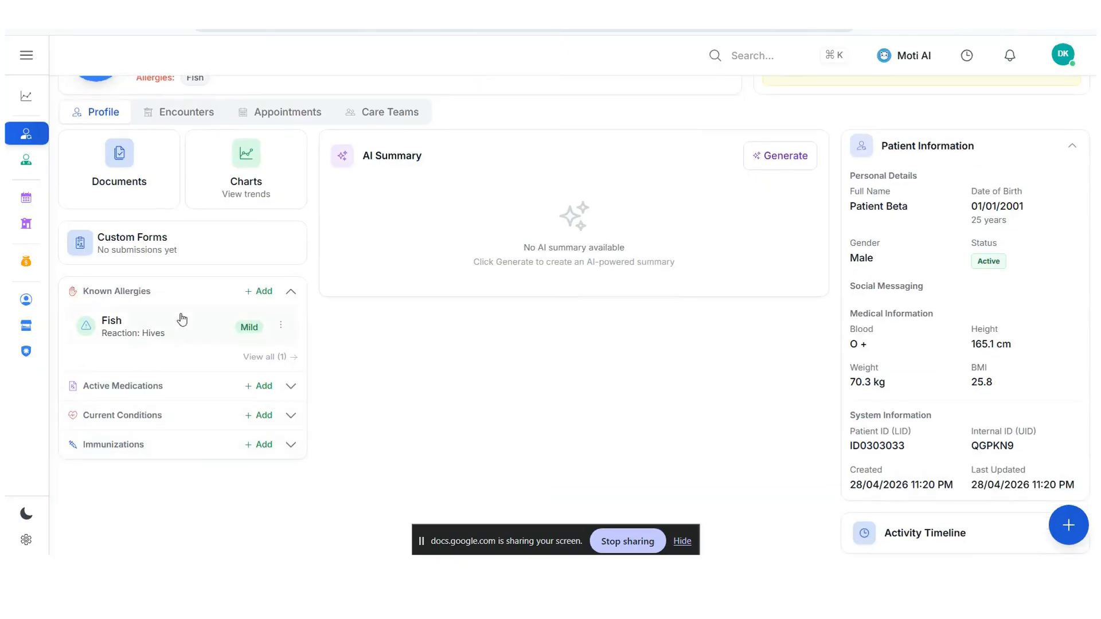
{"action": "left_click", "coordinate": [273, 297]}
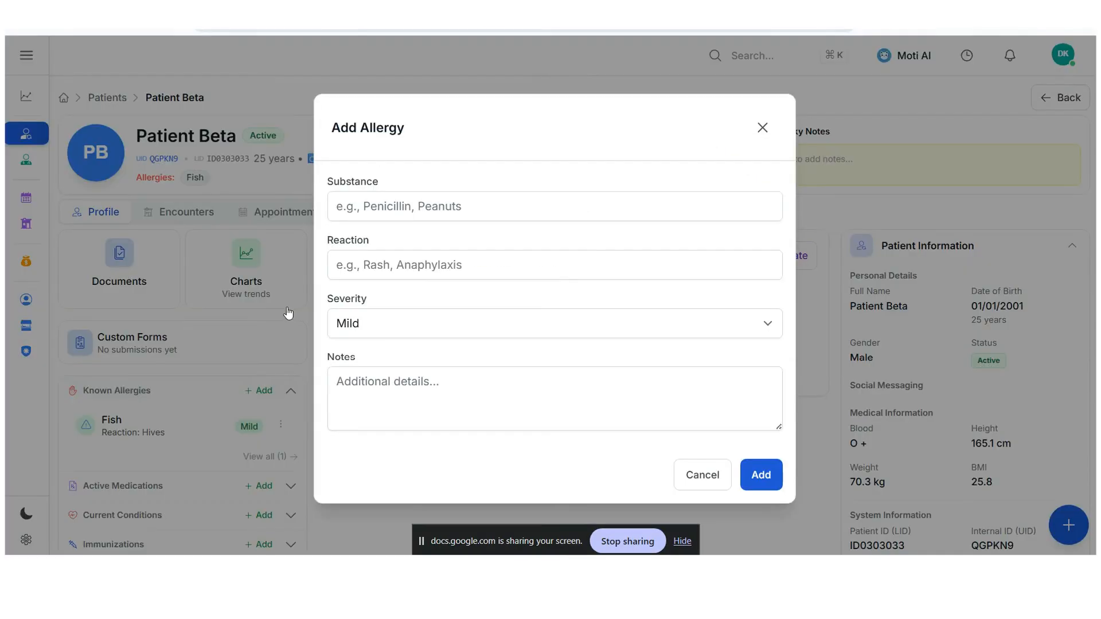
{"action": "left_click", "coordinate": [717, 480]}
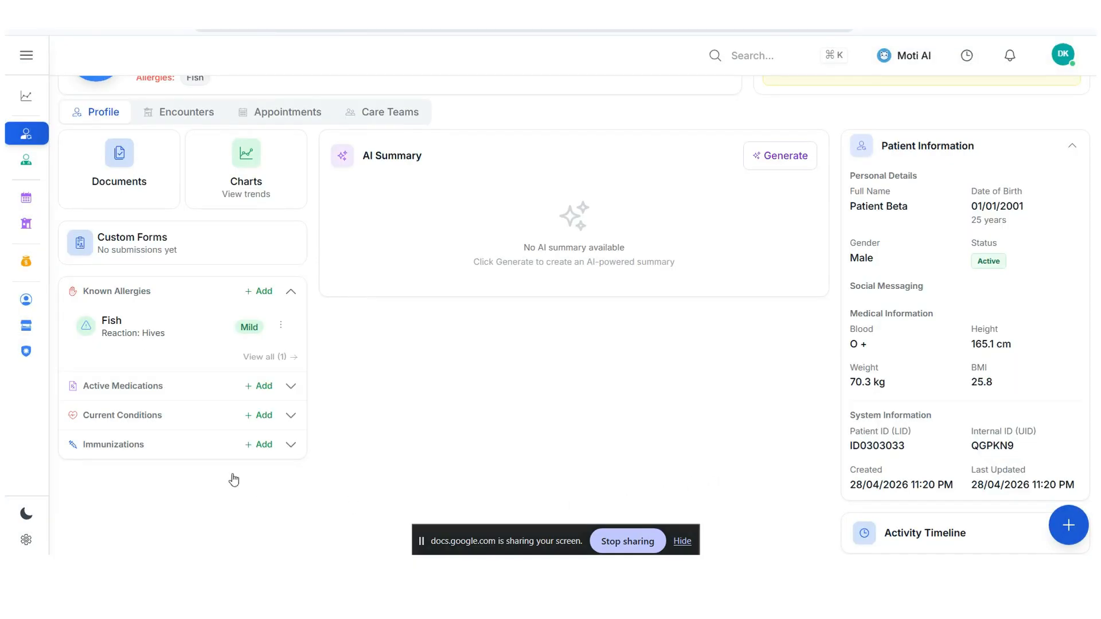
- Add Metformin to the patient's active medications with a frequency of once daily and save it
{"action": "left_click", "coordinate": [263, 387]}
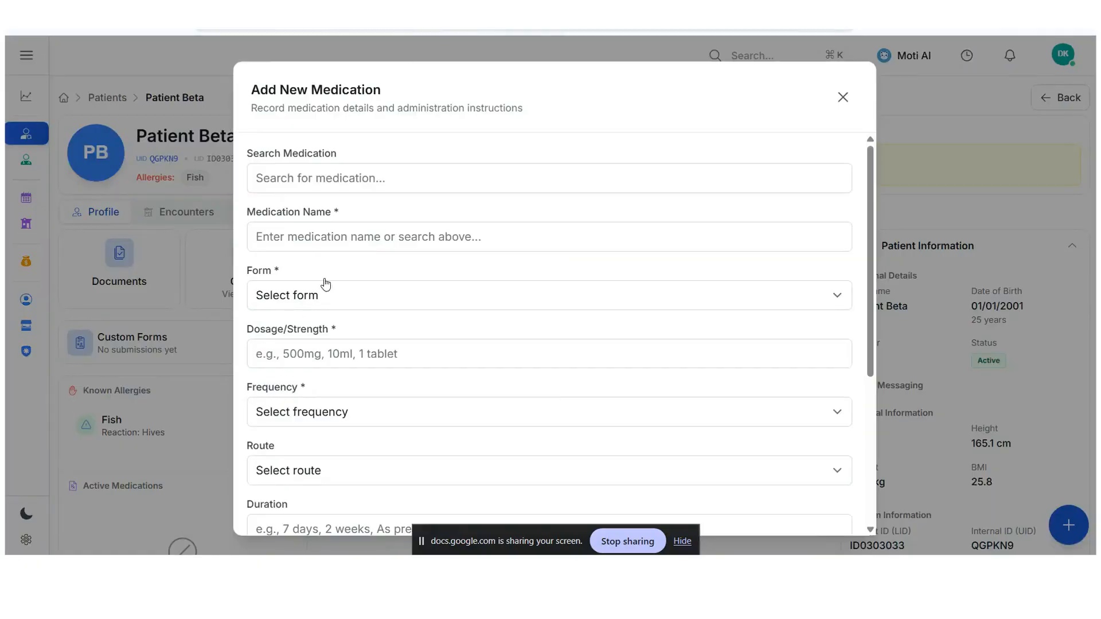
{"action": "left_click", "coordinate": [328, 179]}
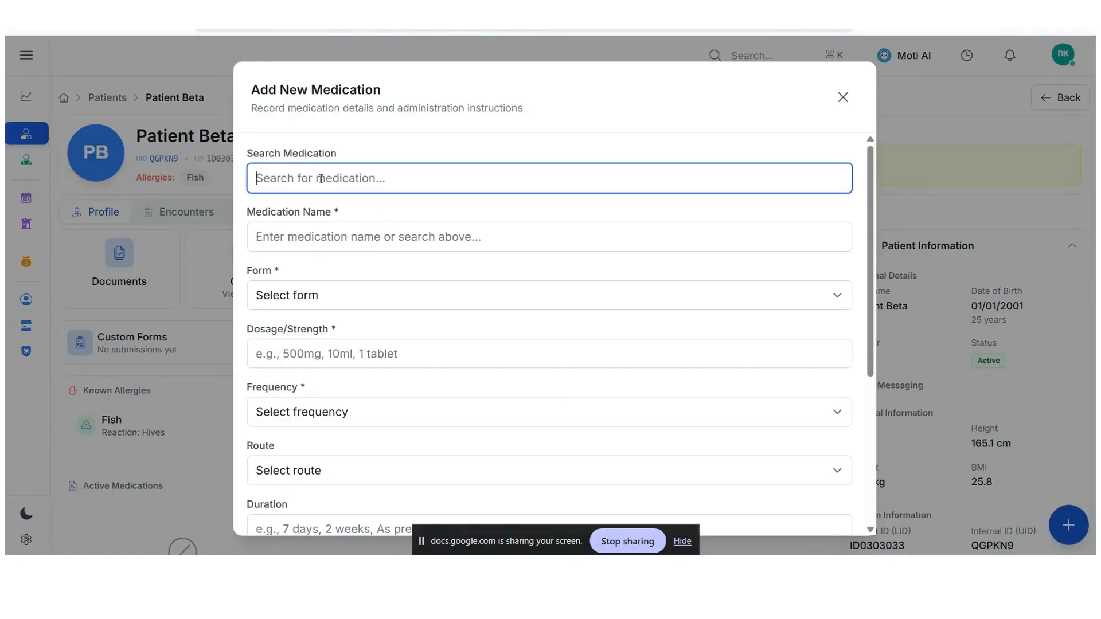
{"action": "type", "text": "metform"}
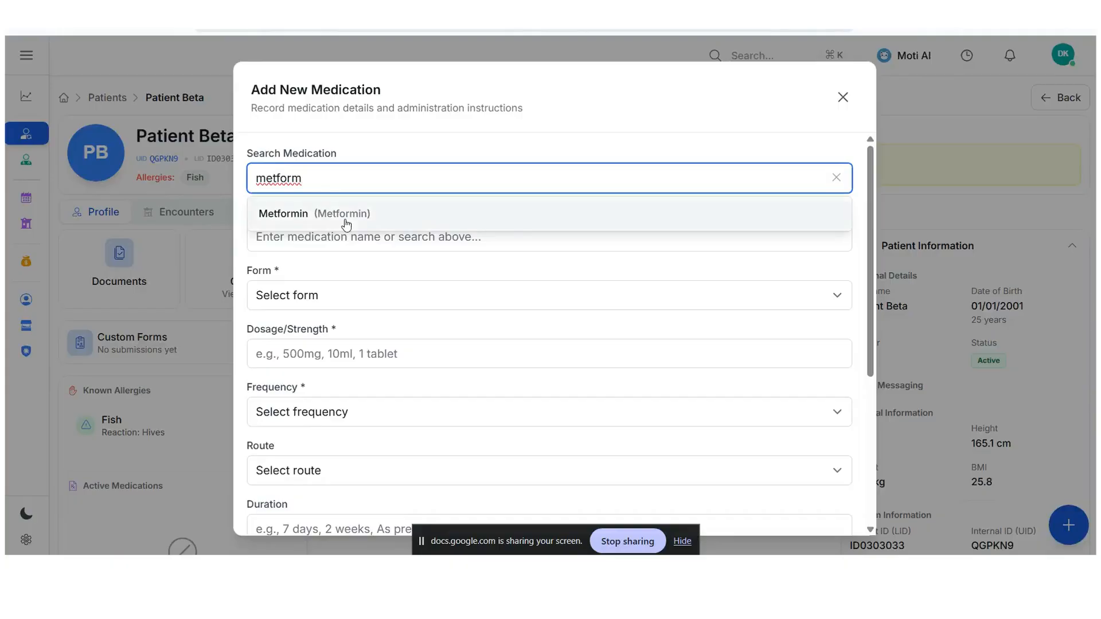
{"action": "left_click", "coordinate": [347, 224]}
{"action": "left_click", "coordinate": [304, 438]}
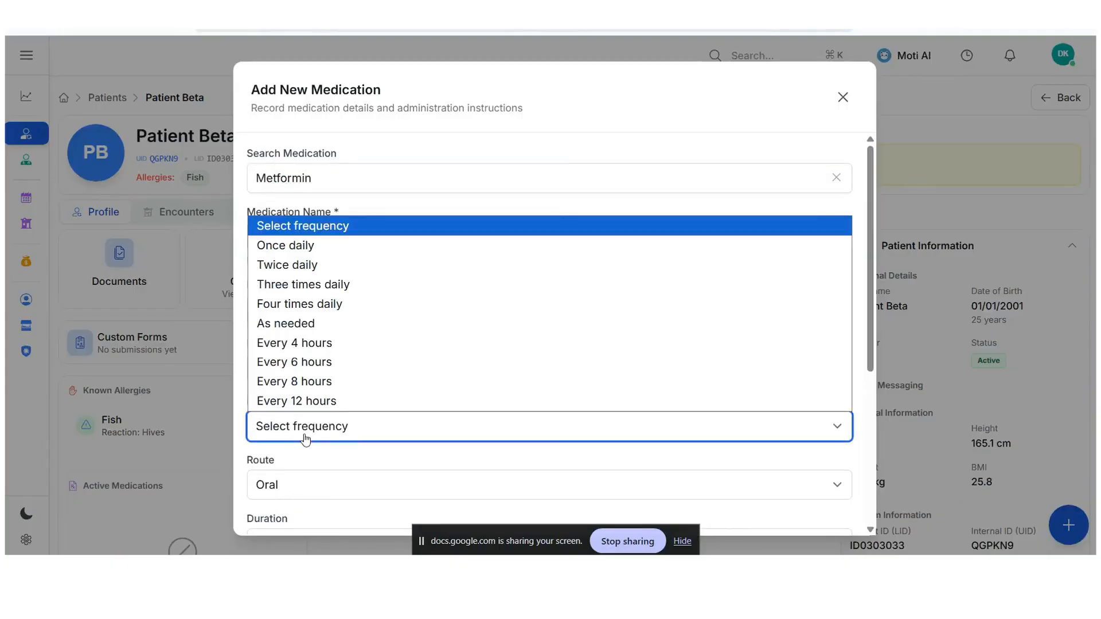
{"action": "left_click", "coordinate": [304, 245]}
{"action": "scroll", "coordinate": [466, 393], "scroll_direction": "down", "scroll_amount": 3}
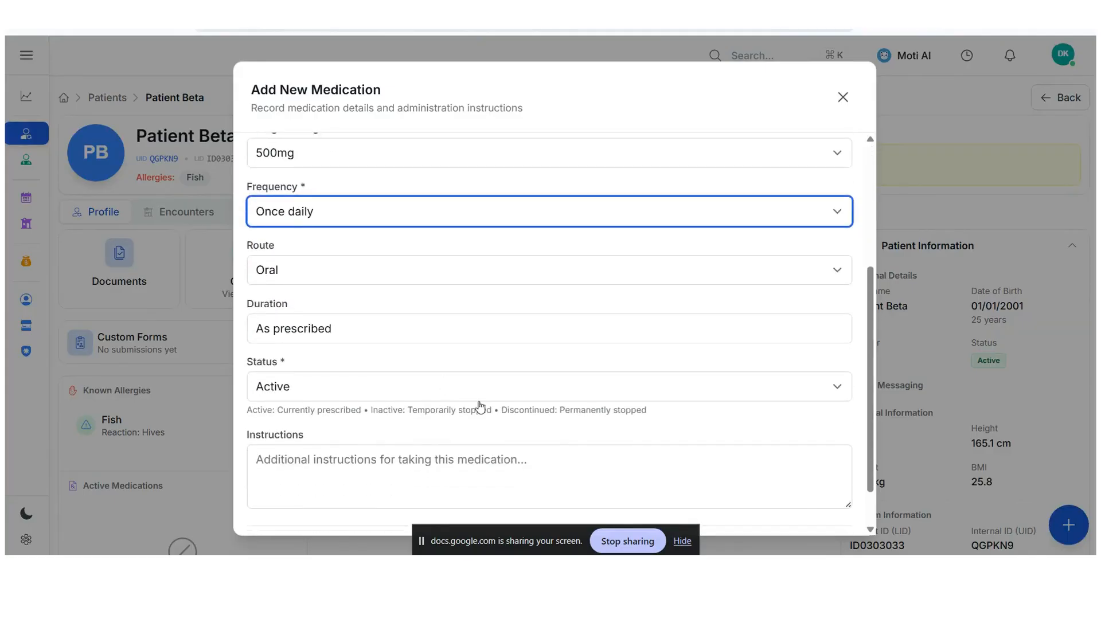
{"action": "scroll", "coordinate": [470, 397], "scroll_direction": "down", "scroll_amount": 1}
{"action": "left_click", "coordinate": [787, 508]}
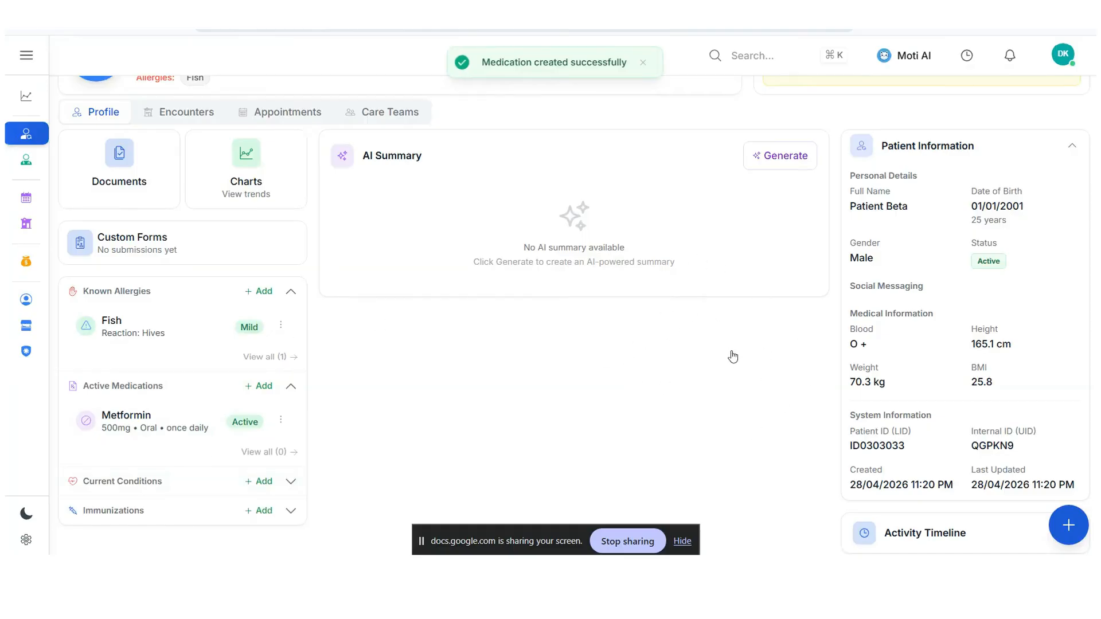
- Upload the image 525px-Male_lion_face from the Downloads folder to the patient's clinical documents under the Patient Documents category
{"action": "scroll", "coordinate": [743, 352], "scroll_direction": "up", "scroll_amount": 2}
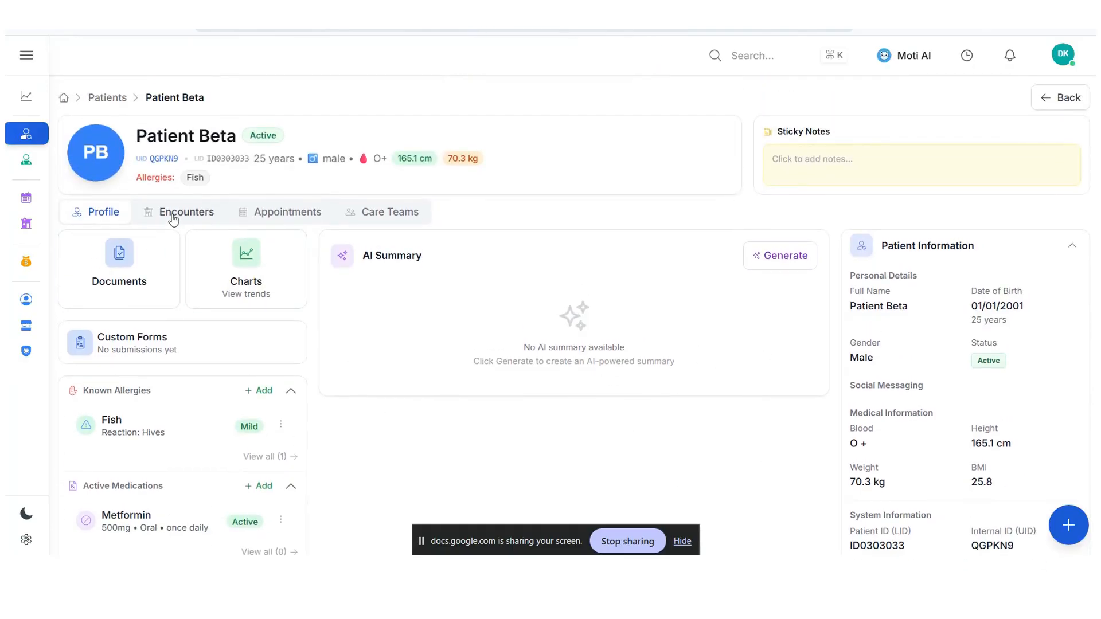
{"action": "left_click", "coordinate": [125, 287]}
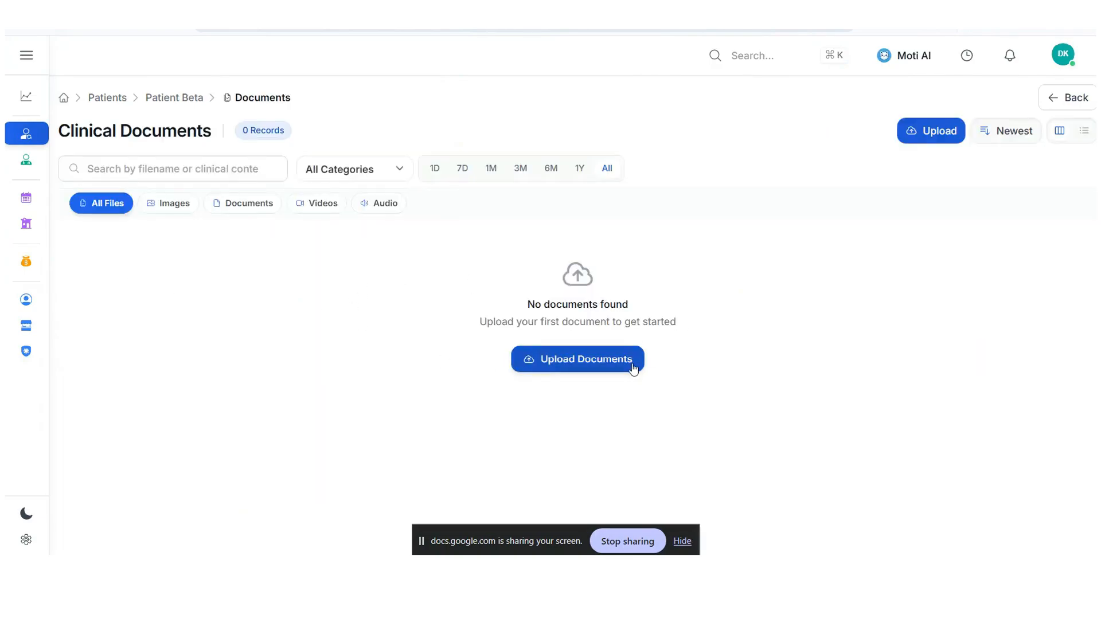
{"action": "left_click", "coordinate": [633, 368]}
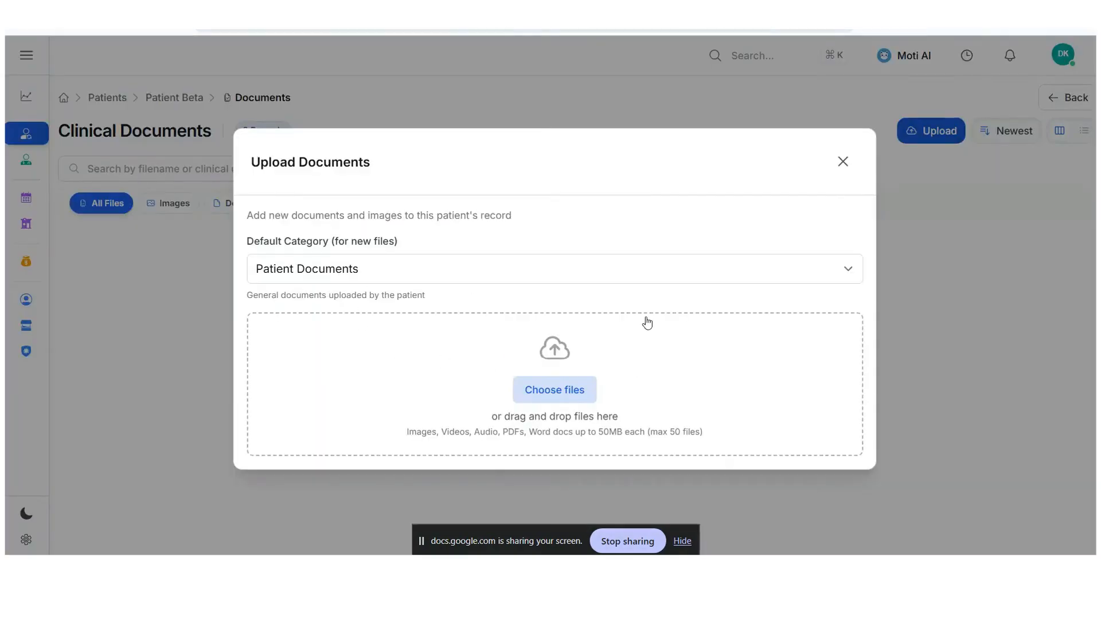
{"action": "left_click", "coordinate": [566, 393]}
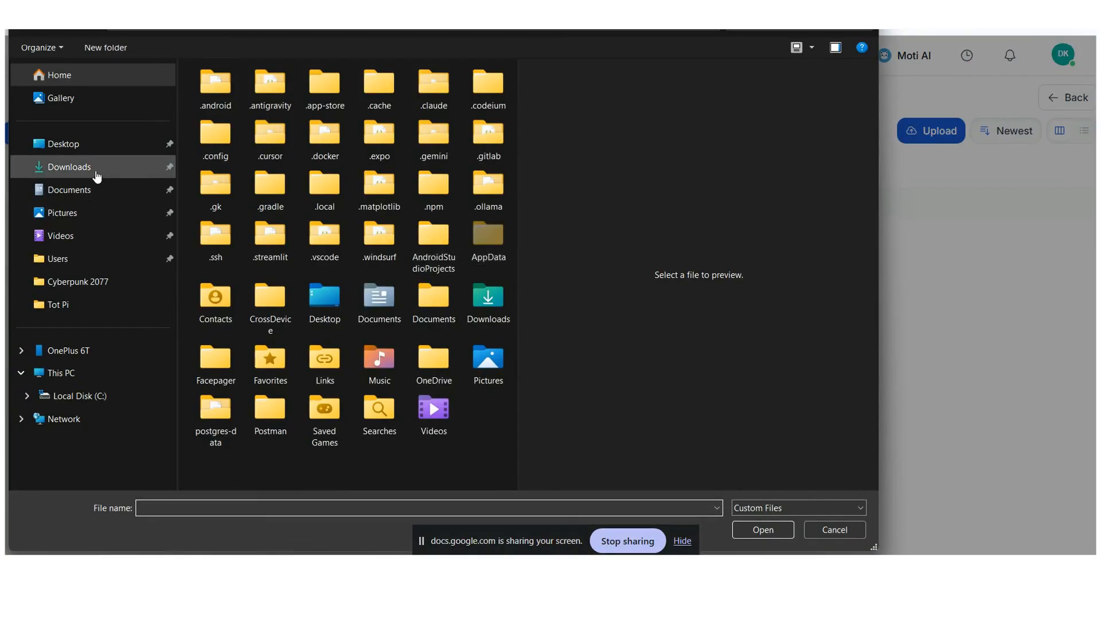
{"action": "left_click", "coordinate": [96, 167]}
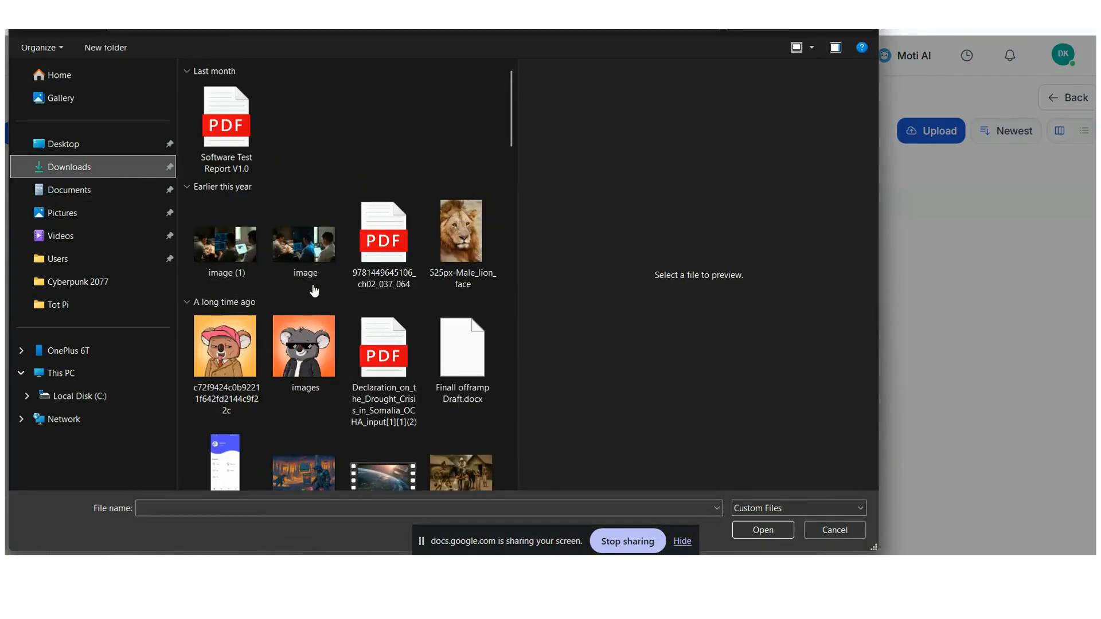
{"action": "left_click", "coordinate": [461, 238]}
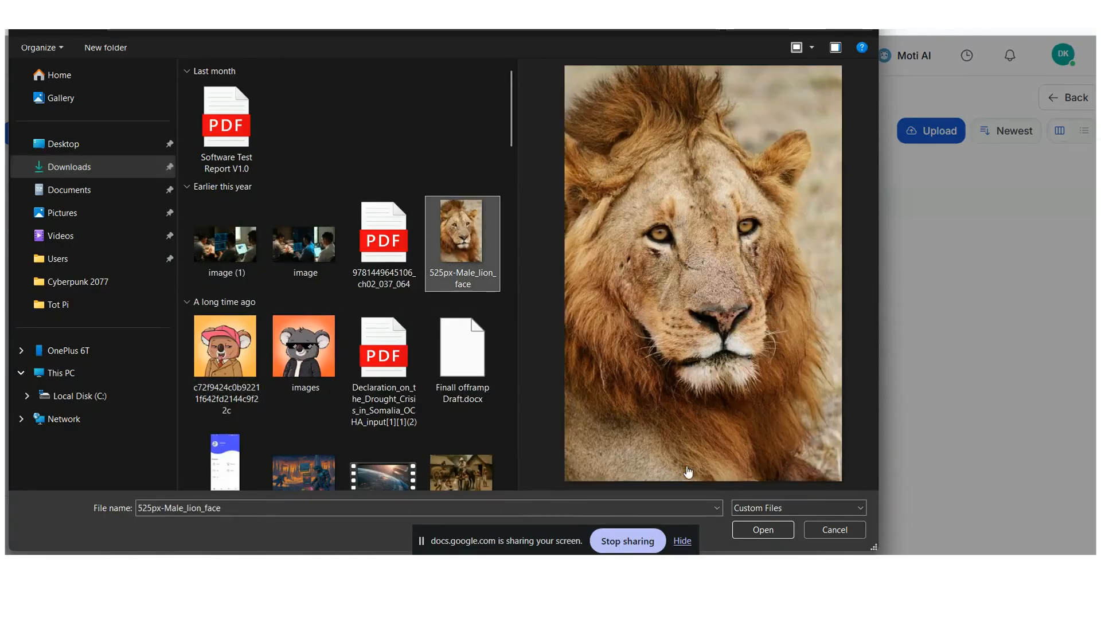
{"action": "left_click", "coordinate": [762, 530]}
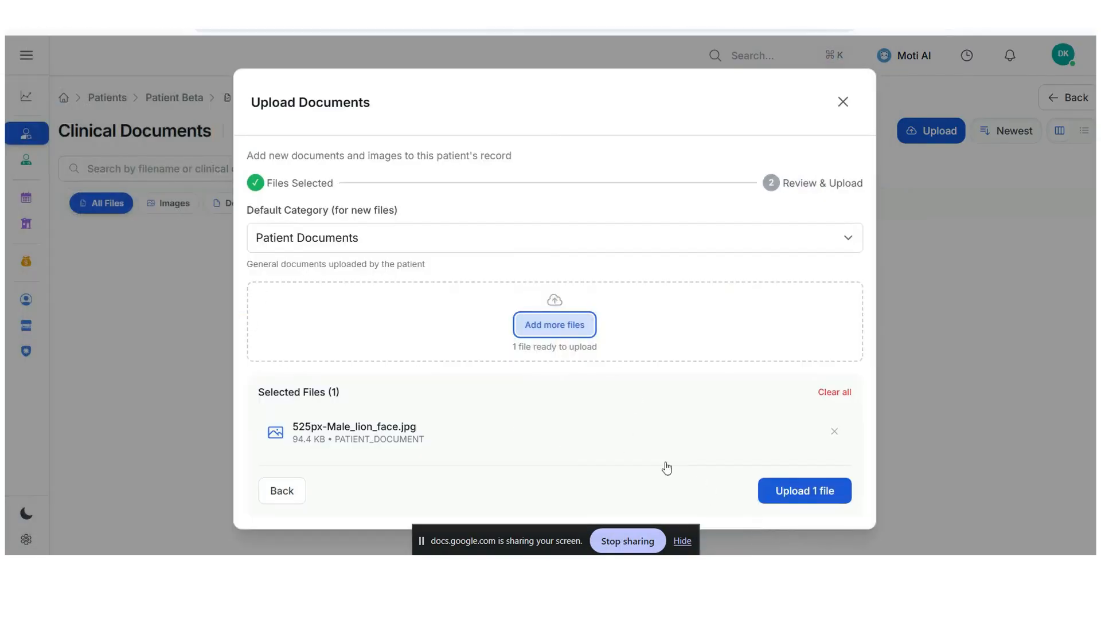
{"action": "left_click", "coordinate": [836, 489]}
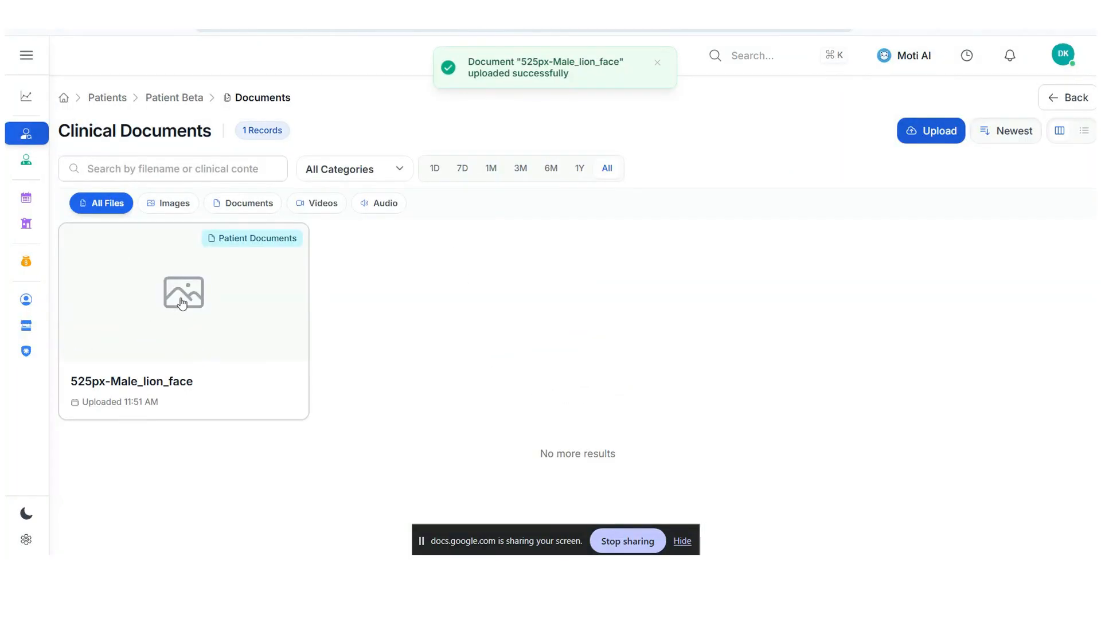
- View the uploaded lion image with its document details and close the preview
{"action": "left_click", "coordinate": [189, 297]}
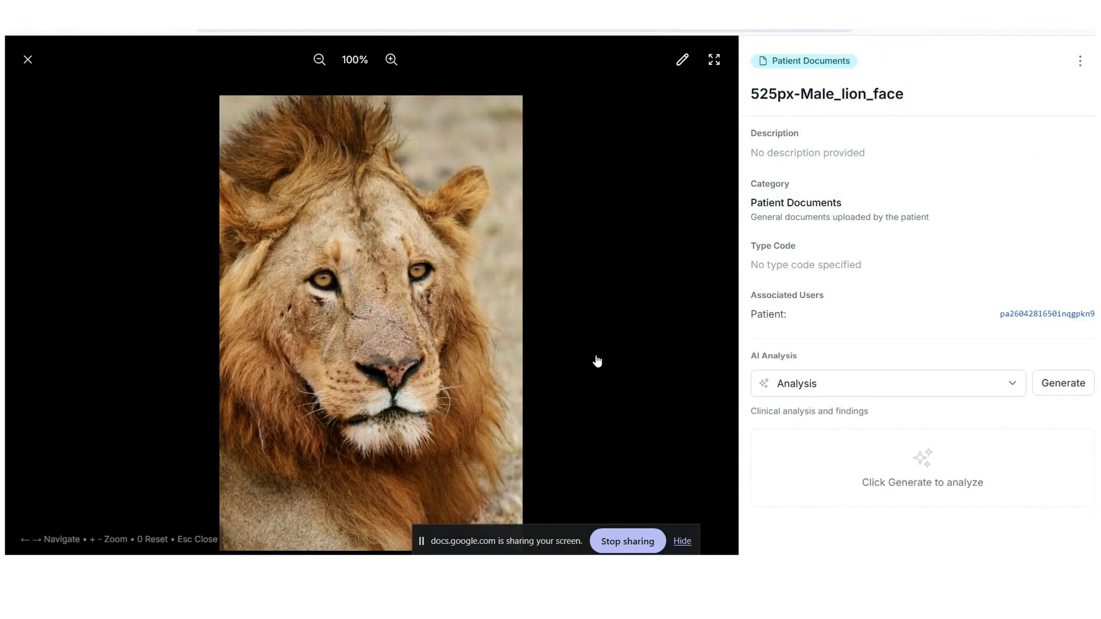
{"action": "left_click", "coordinate": [28, 59]}
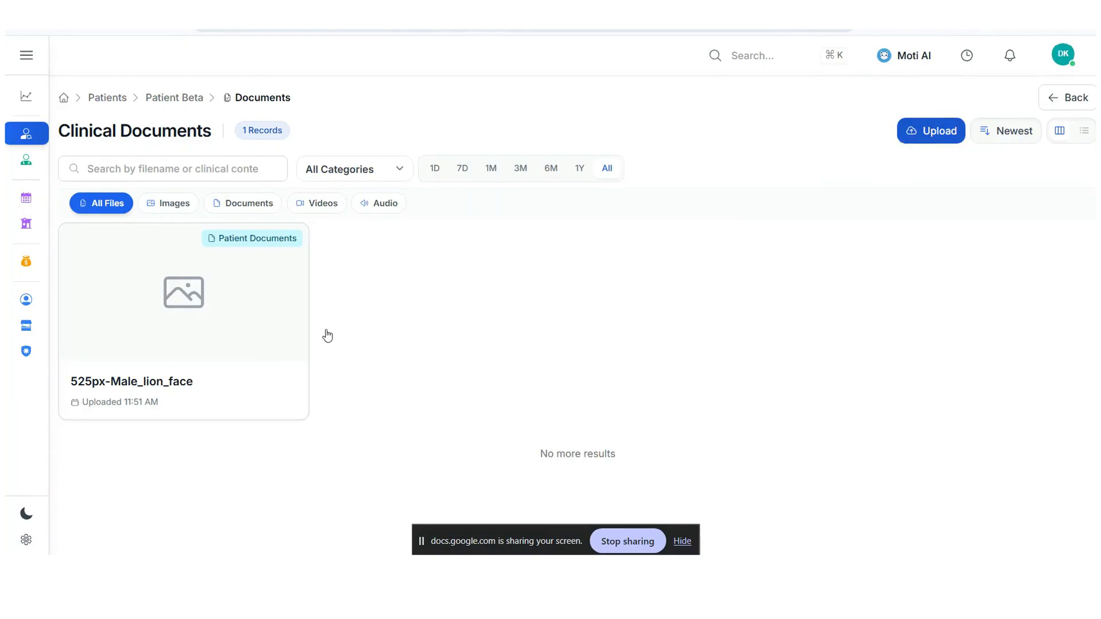
{"action": "left_click", "coordinate": [301, 338]}
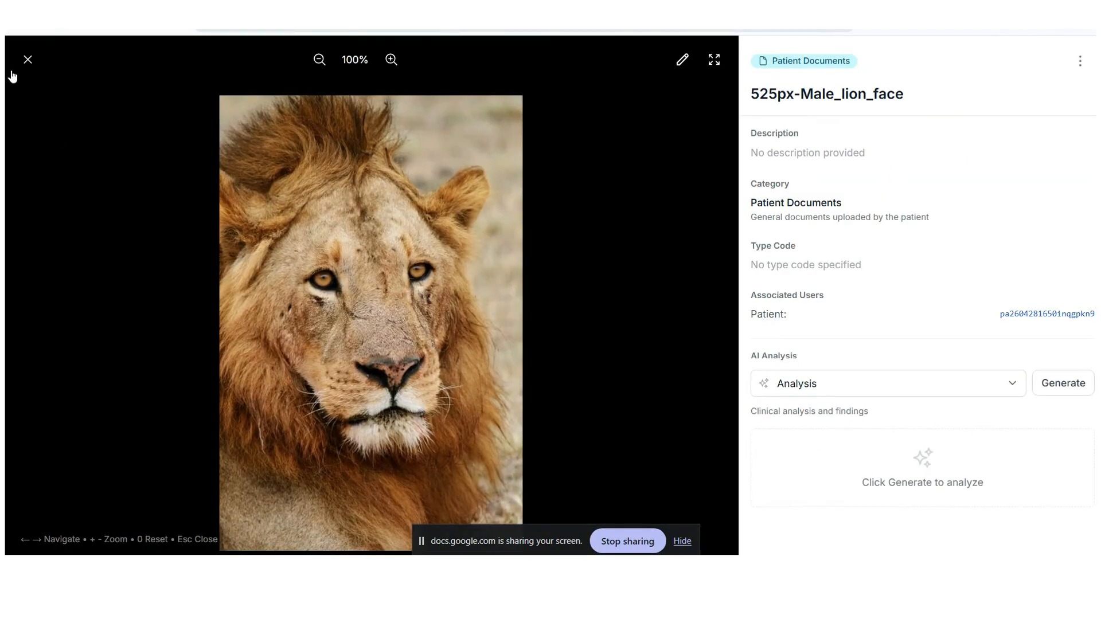
{"action": "left_click", "coordinate": [28, 60]}
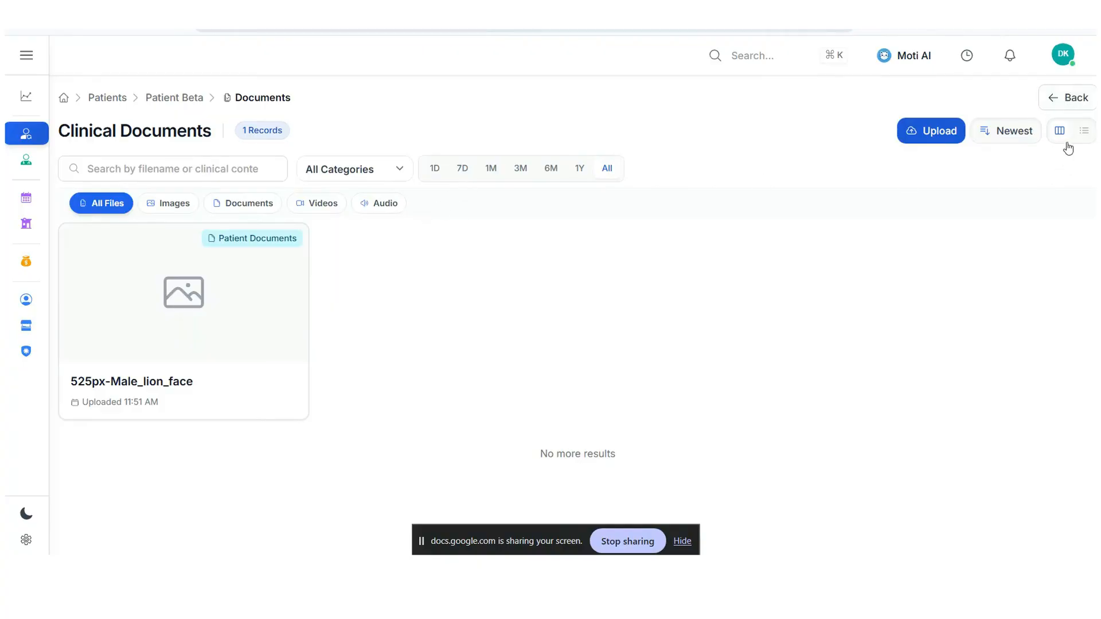
- Reopen the new patient's profile and start a new appointment with the Internal Medicine doctor as practitioner
{"action": "left_click", "coordinate": [1077, 101]}
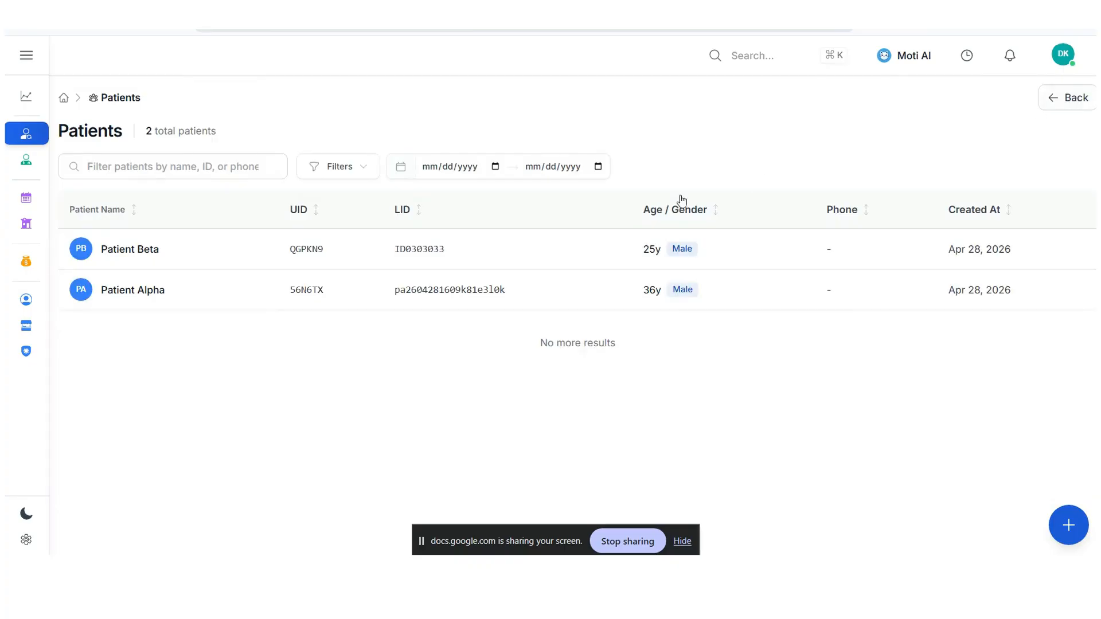
{"action": "left_click", "coordinate": [369, 257]}
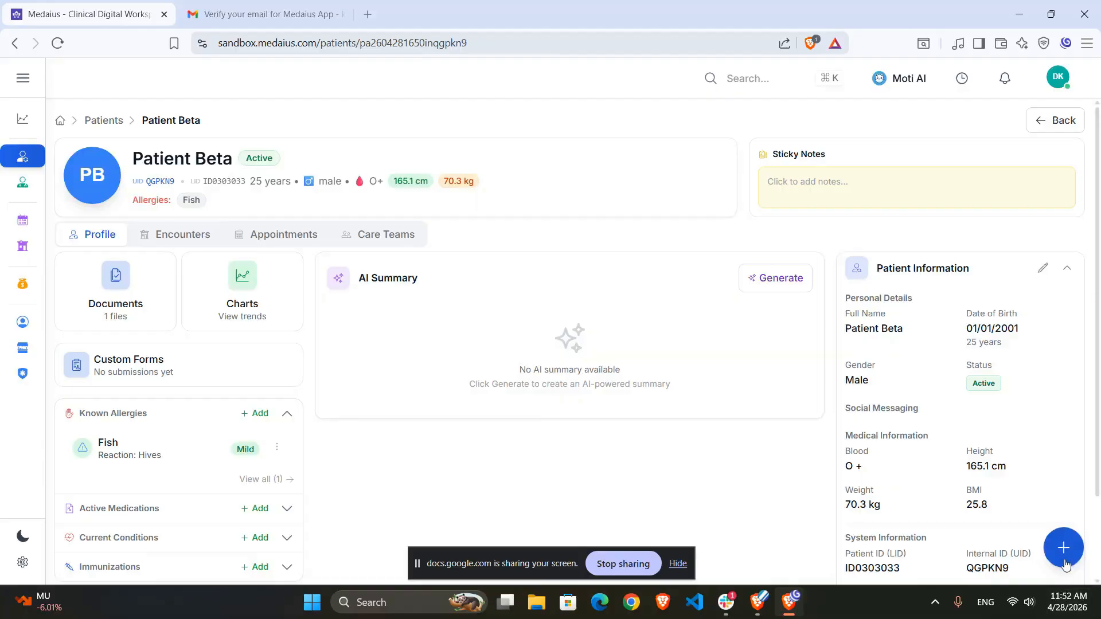
{"action": "left_click", "coordinate": [1065, 564]}
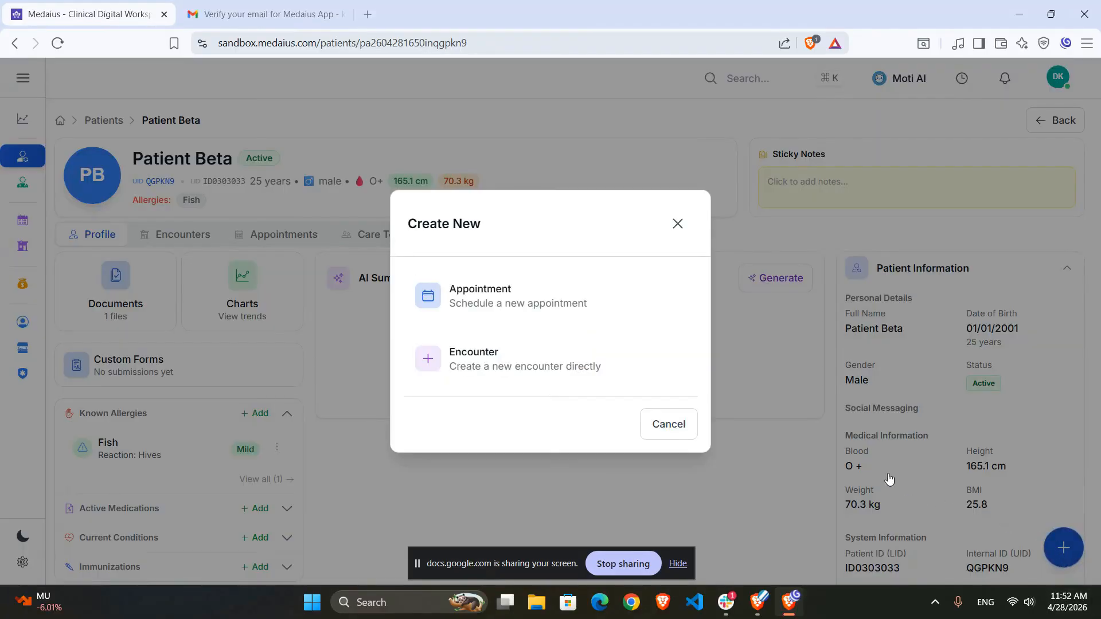
{"action": "left_click", "coordinate": [470, 293]}
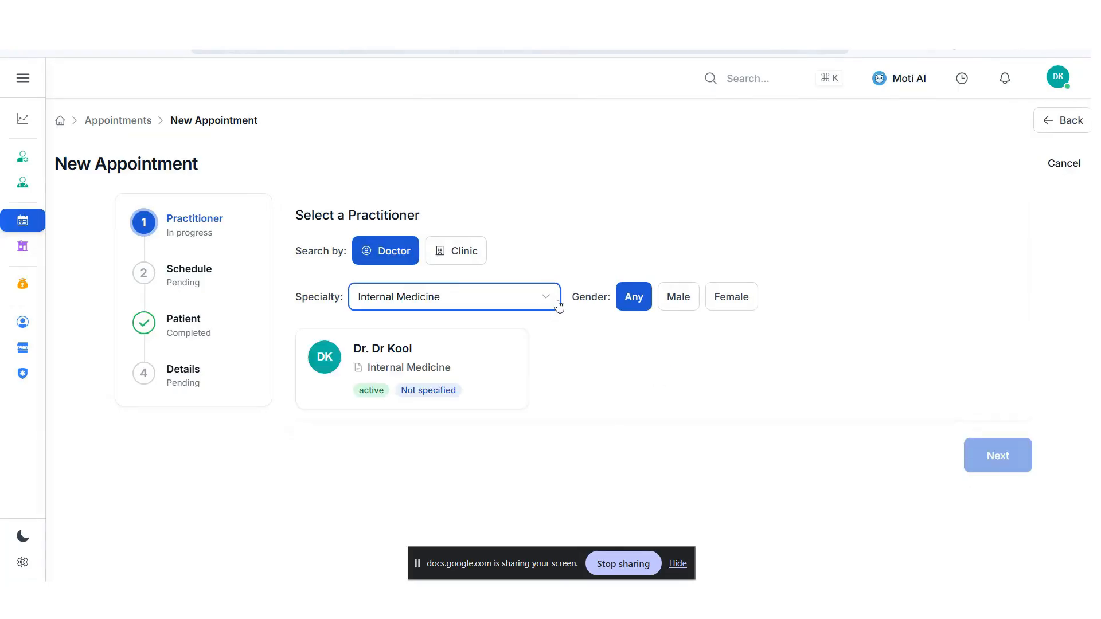
{"action": "left_click", "coordinate": [459, 368]}
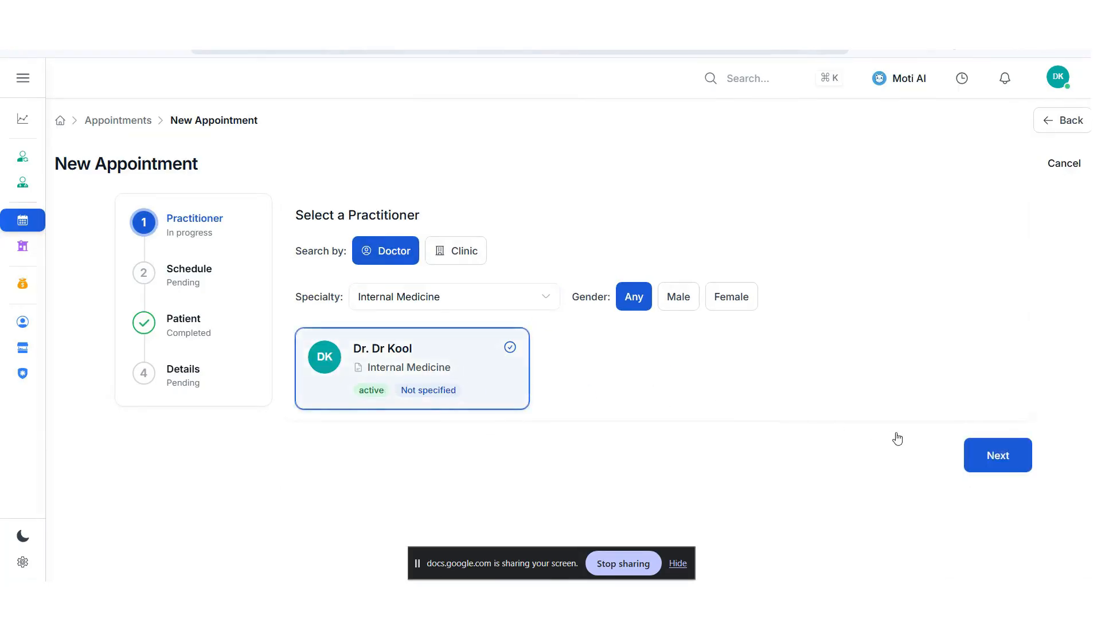
- Try out the practitioner specialty and gender filters, restore Internal Medicine with any gender, and reselect the doctor
{"action": "left_click", "coordinate": [462, 299]}
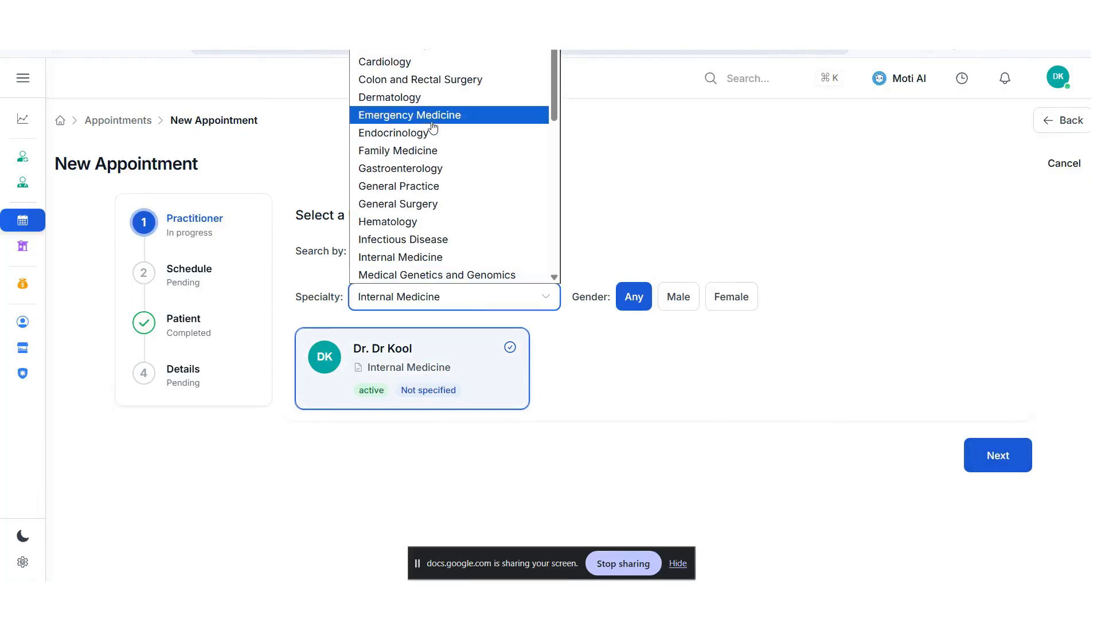
{"action": "left_click", "coordinate": [434, 9]}
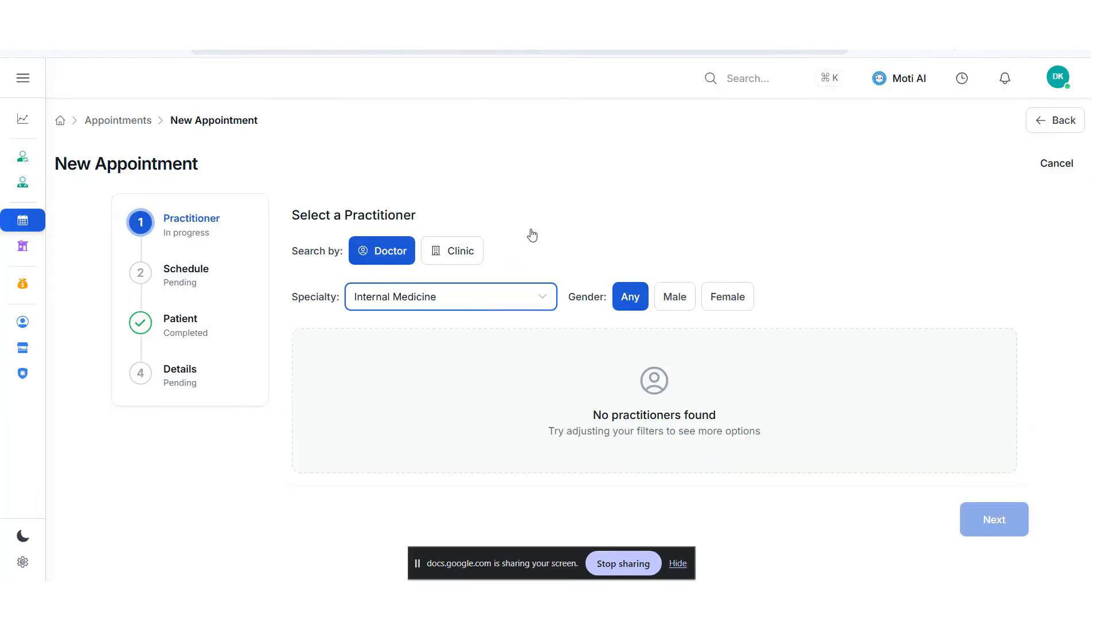
{"action": "left_click", "coordinate": [487, 304]}
{"action": "left_click", "coordinate": [396, 256]}
{"action": "left_click", "coordinate": [479, 306]}
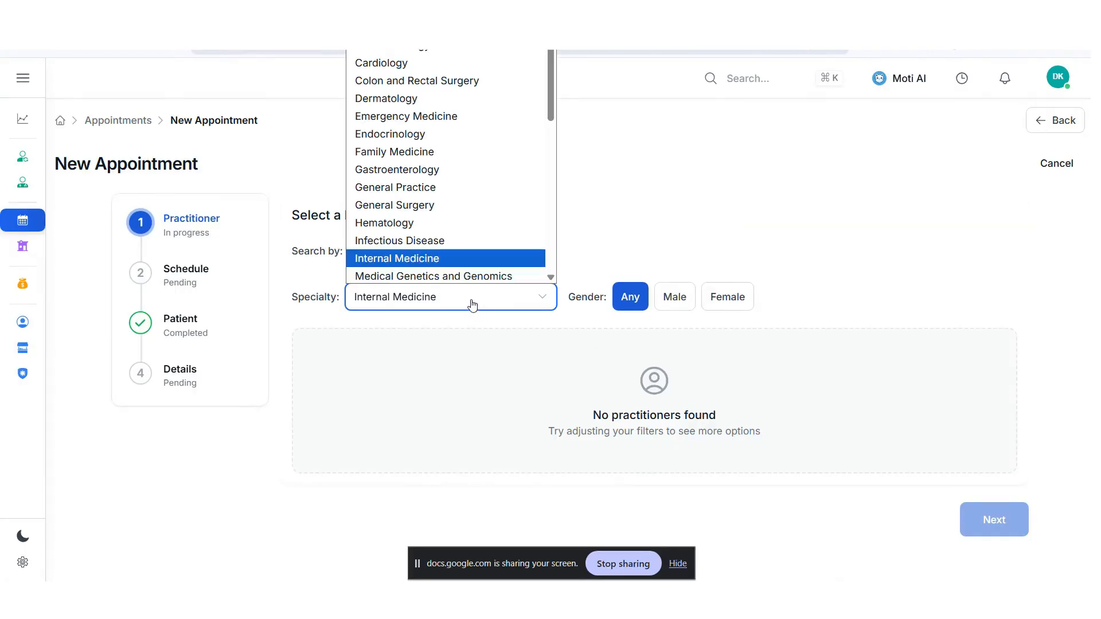
{"action": "left_click", "coordinate": [430, 255]}
{"action": "left_click", "coordinate": [661, 305]}
{"action": "left_click", "coordinate": [635, 305]}
{"action": "left_click", "coordinate": [489, 366]}
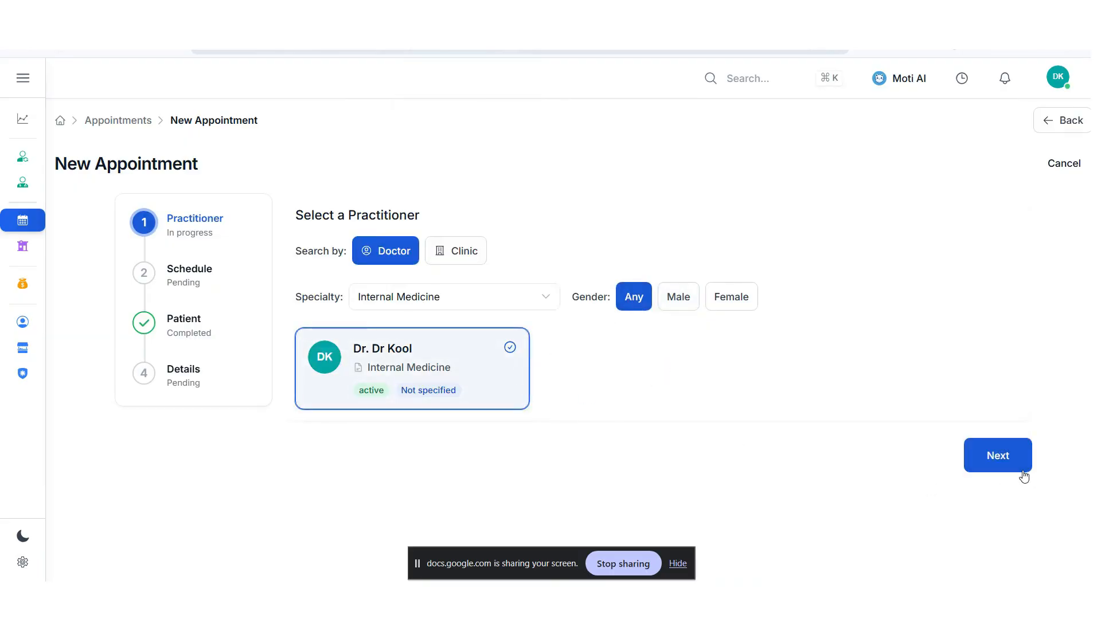
- Schedule the appointment in the 09:00 AM slot on Wed, Apr 29 and continue to the appointment details
{"action": "left_click", "coordinate": [1005, 459]}
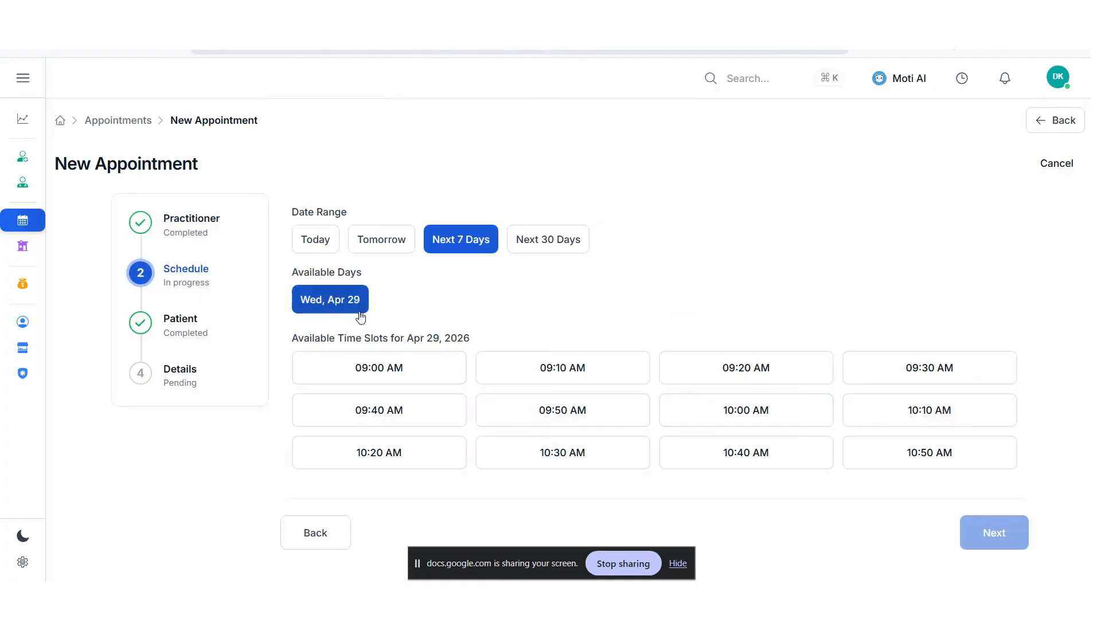
{"action": "left_click", "coordinate": [433, 375]}
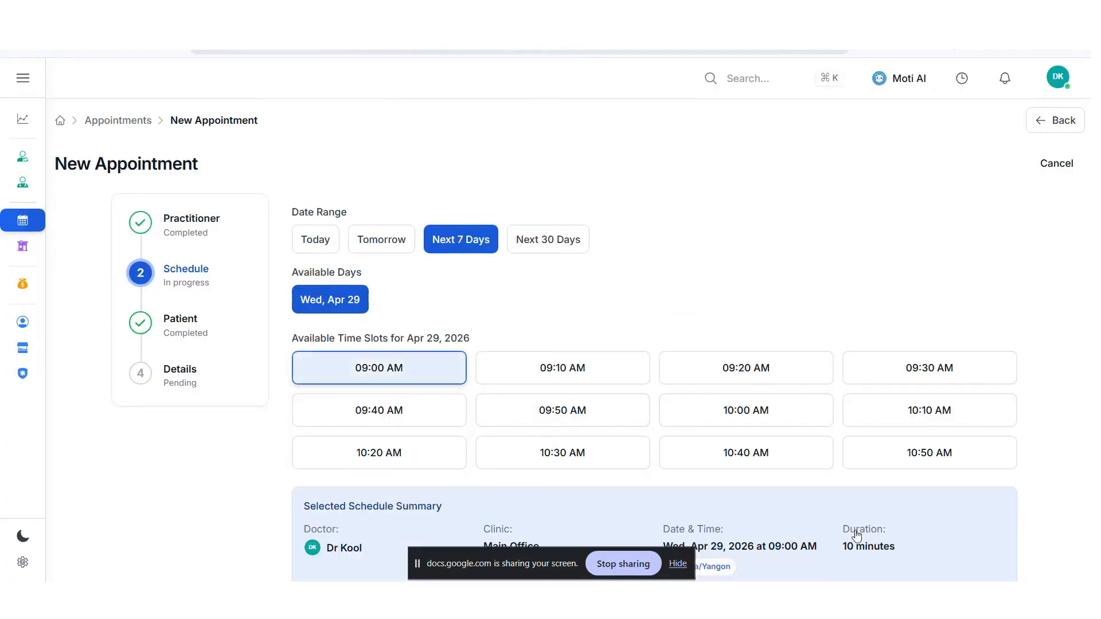
{"action": "scroll", "coordinate": [914, 524], "scroll_direction": "down", "scroll_amount": 3}
{"action": "left_click", "coordinate": [993, 483]}
- Set the appointment type to Consultation, leave the chief complaint empty, and schedule the appointment
{"action": "left_click", "coordinate": [383, 315]}
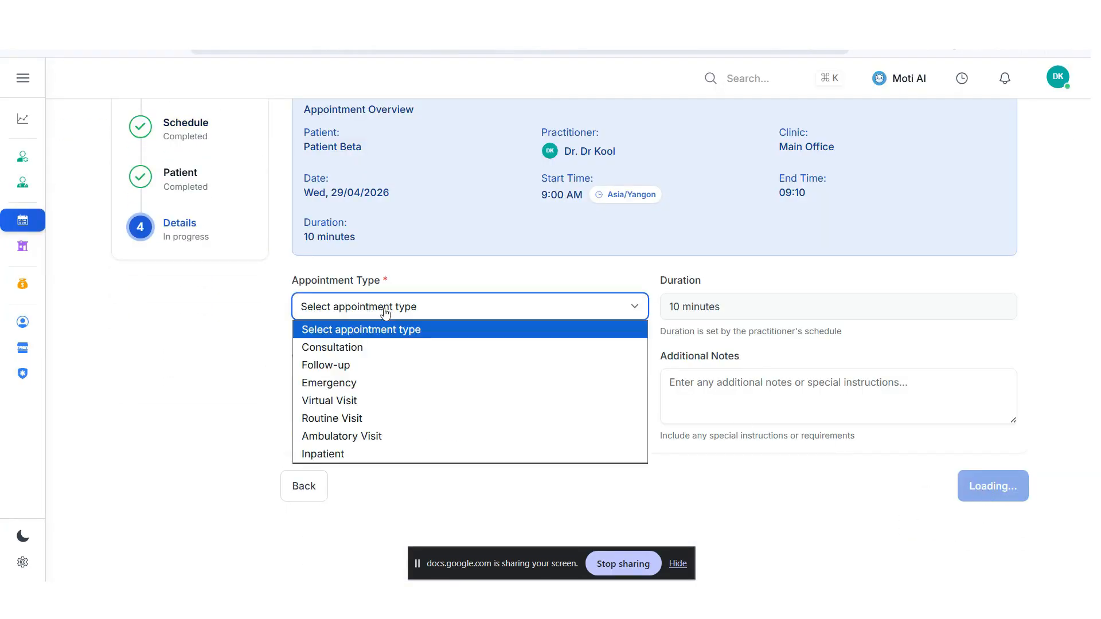
{"action": "left_click", "coordinate": [380, 347]}
{"action": "left_click", "coordinate": [432, 392]}
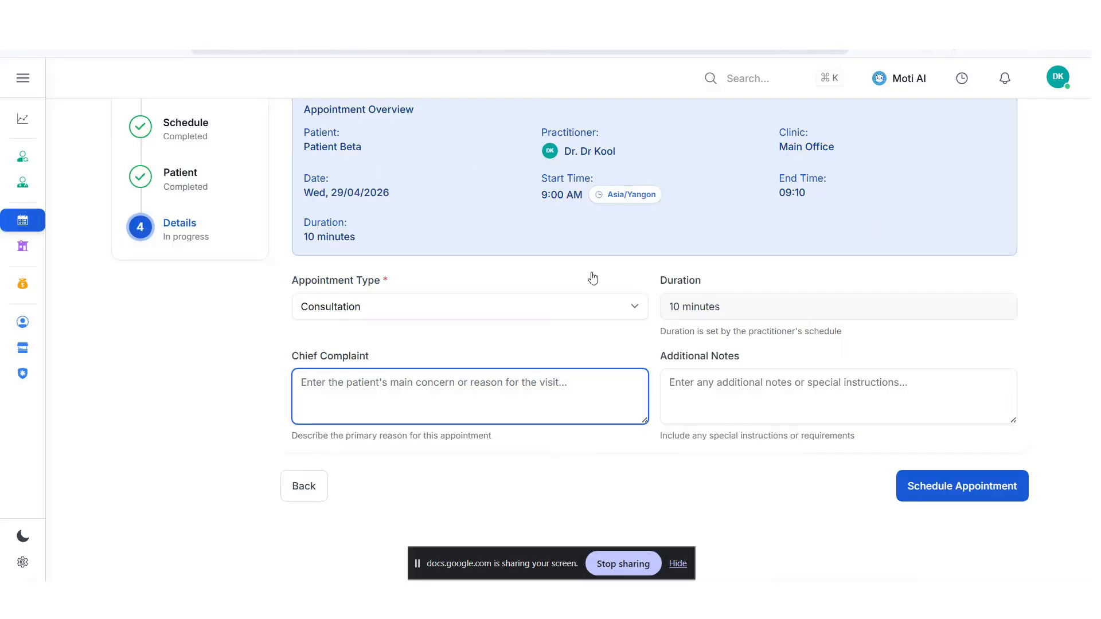
{"action": "left_click", "coordinate": [1011, 499]}
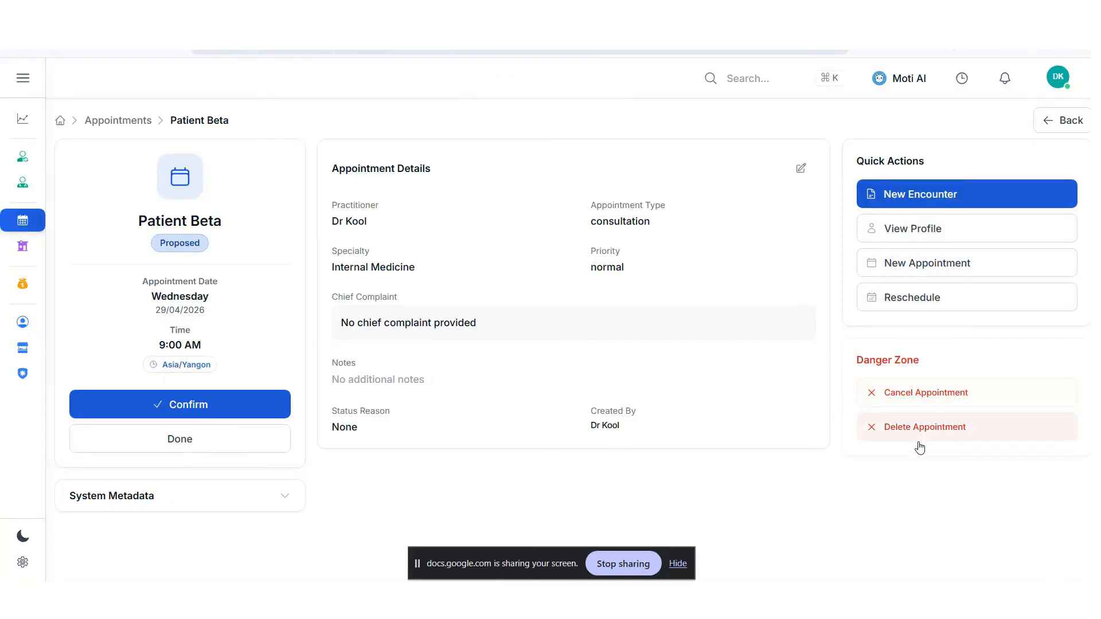
- Look over the appointment's cancellation form, close it without cancelling, and confirm the proposed appointment
{"action": "left_click", "coordinate": [915, 401]}
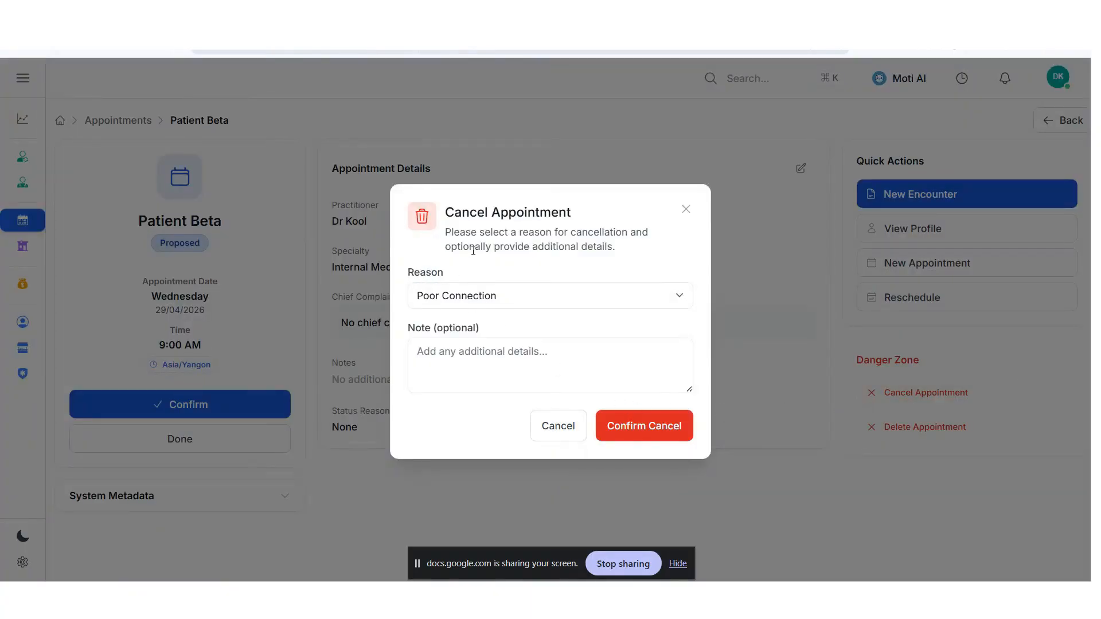
{"action": "left_click", "coordinate": [558, 427]}
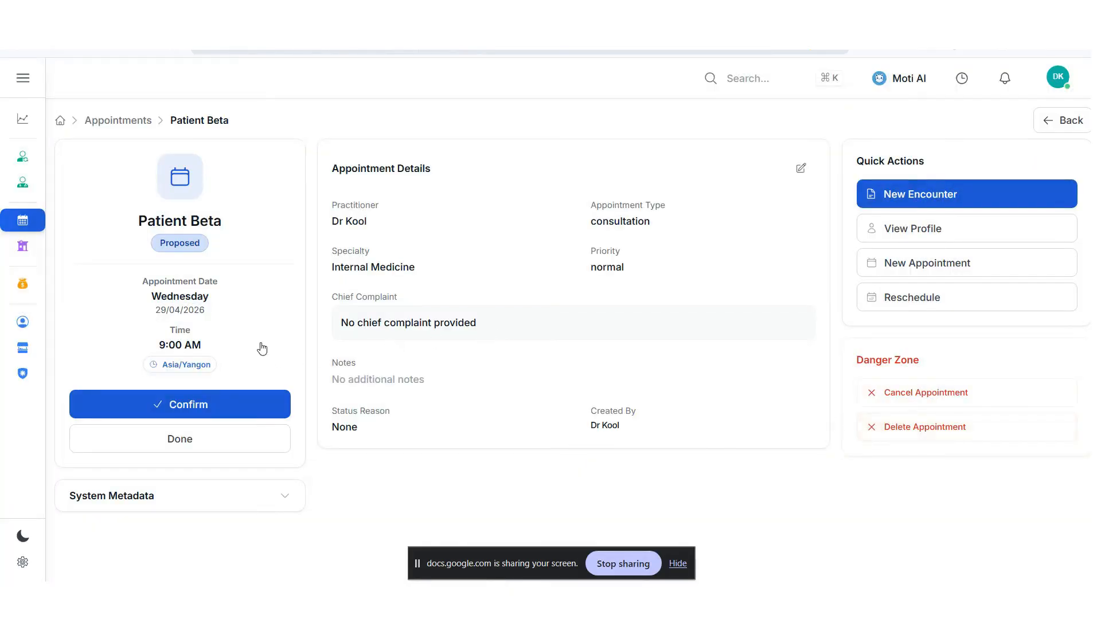
{"action": "left_click", "coordinate": [164, 414]}
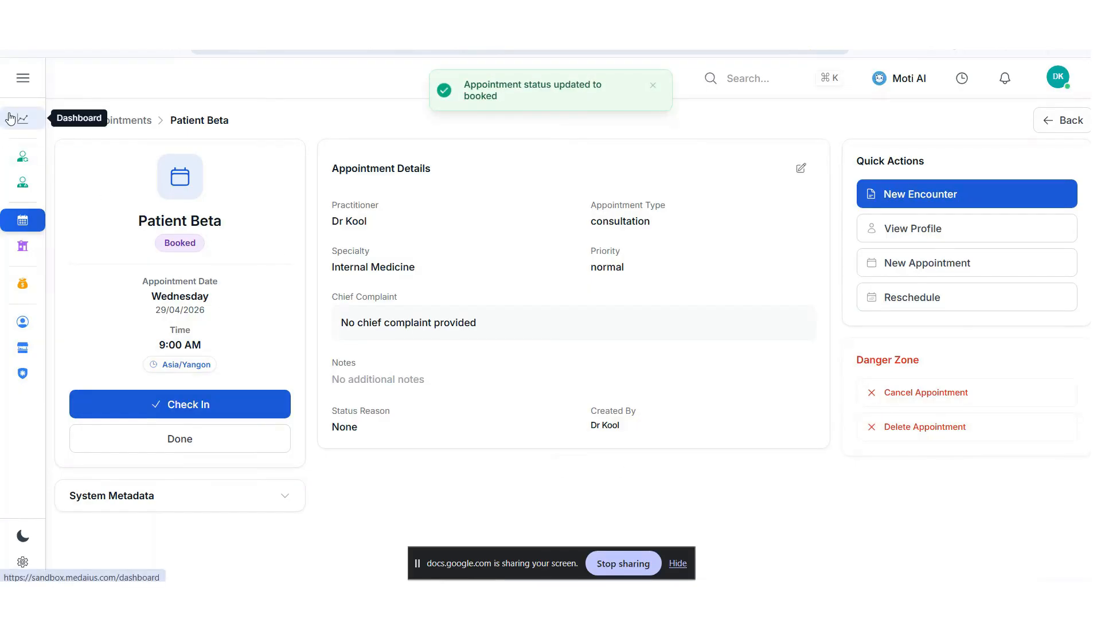
- Check the upcoming appointment on the dashboard and on the appointments board
{"action": "left_click", "coordinate": [10, 119]}
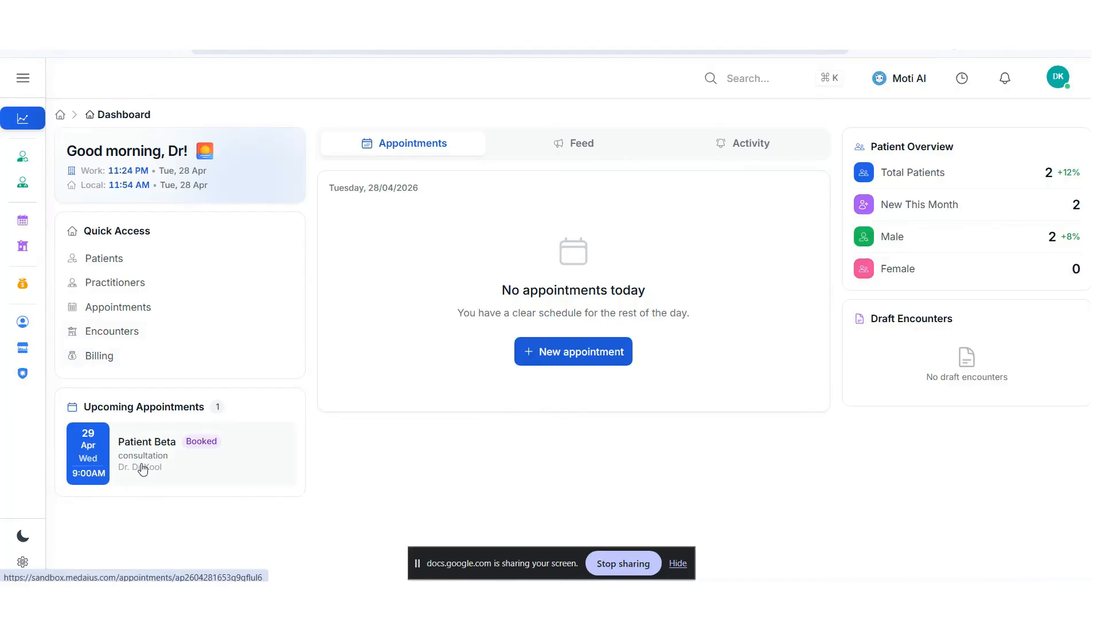
{"action": "left_click", "coordinate": [23, 221]}
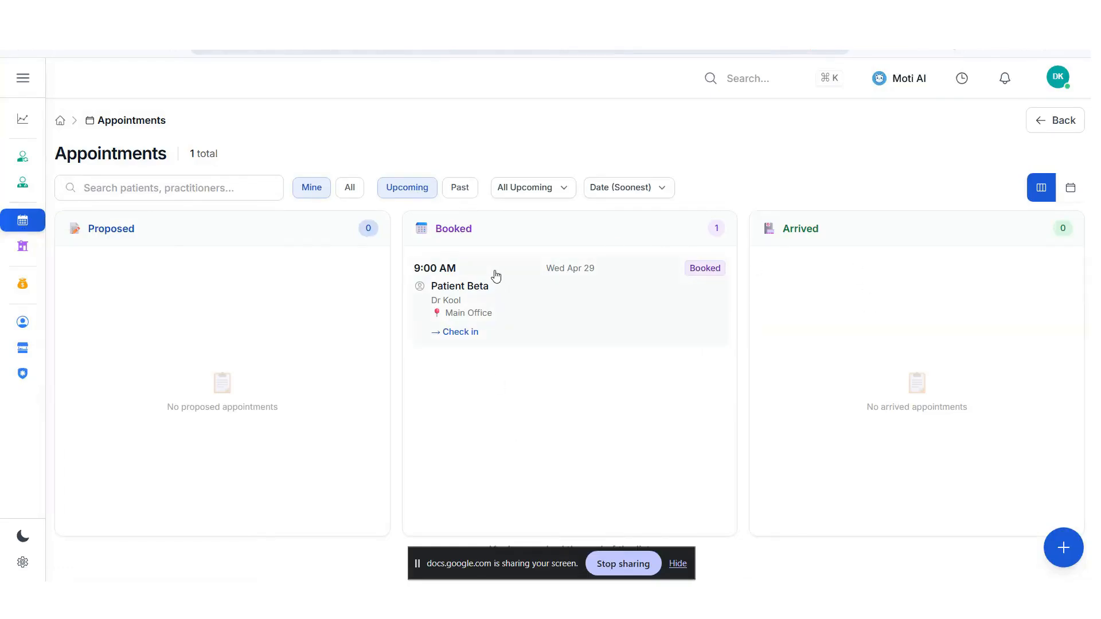
- Create a new encounter from the patient's booked 9:00 AM appointment and open its first clinical note for editing
{"action": "left_click", "coordinate": [534, 331]}
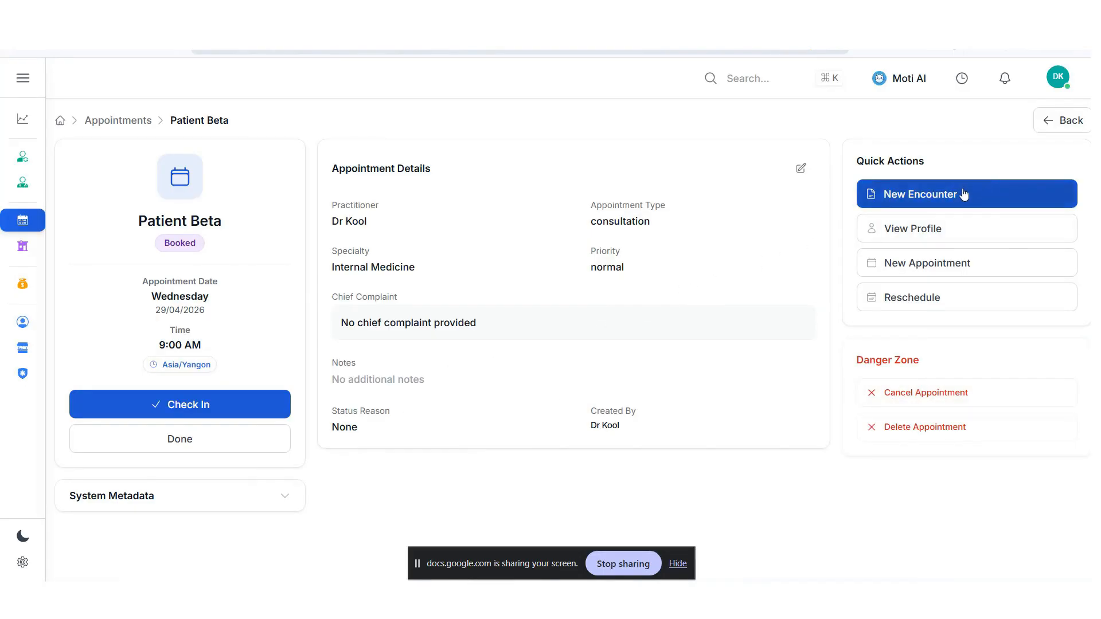
{"action": "left_click", "coordinate": [942, 201]}
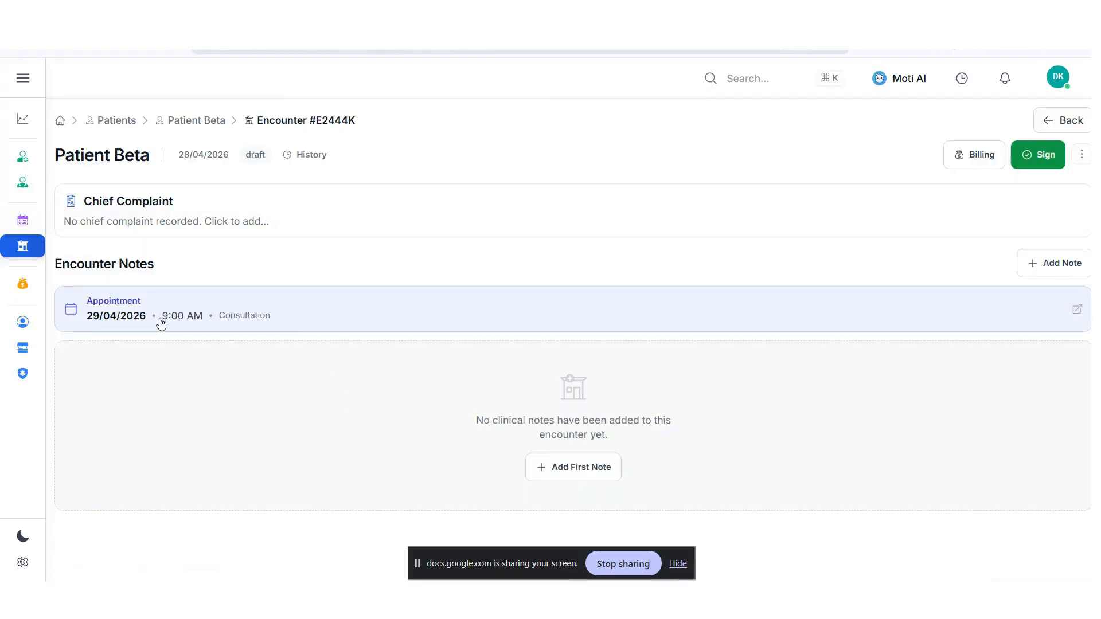
{"action": "left_click", "coordinate": [581, 477]}
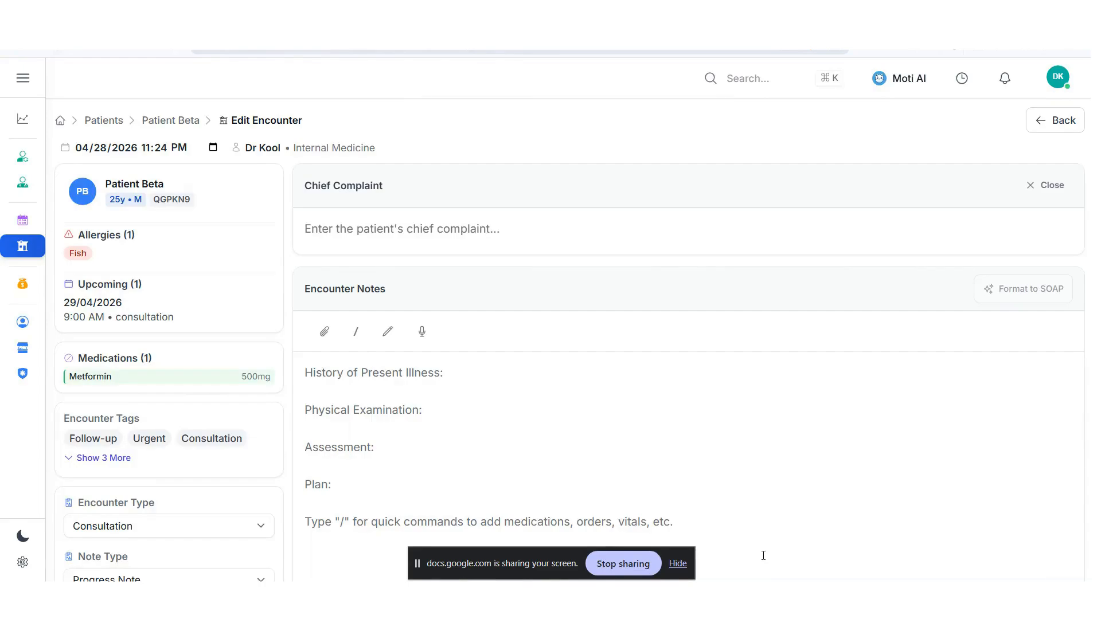
{"action": "mouse_move", "coordinate": [788, 595]}
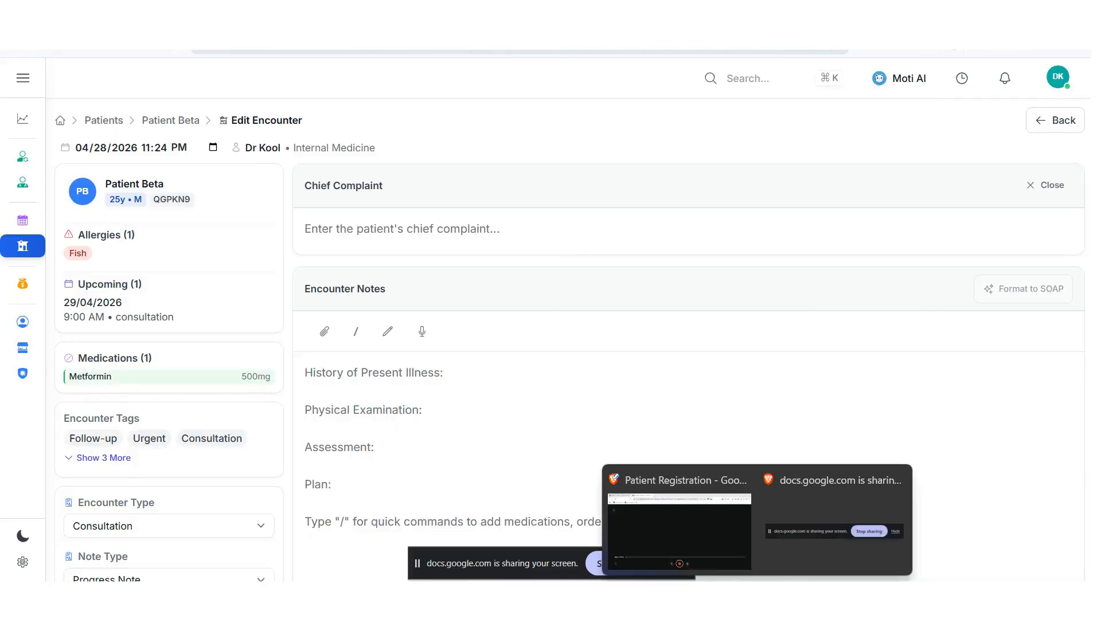
{"action": "left_click", "coordinate": [733, 541]}
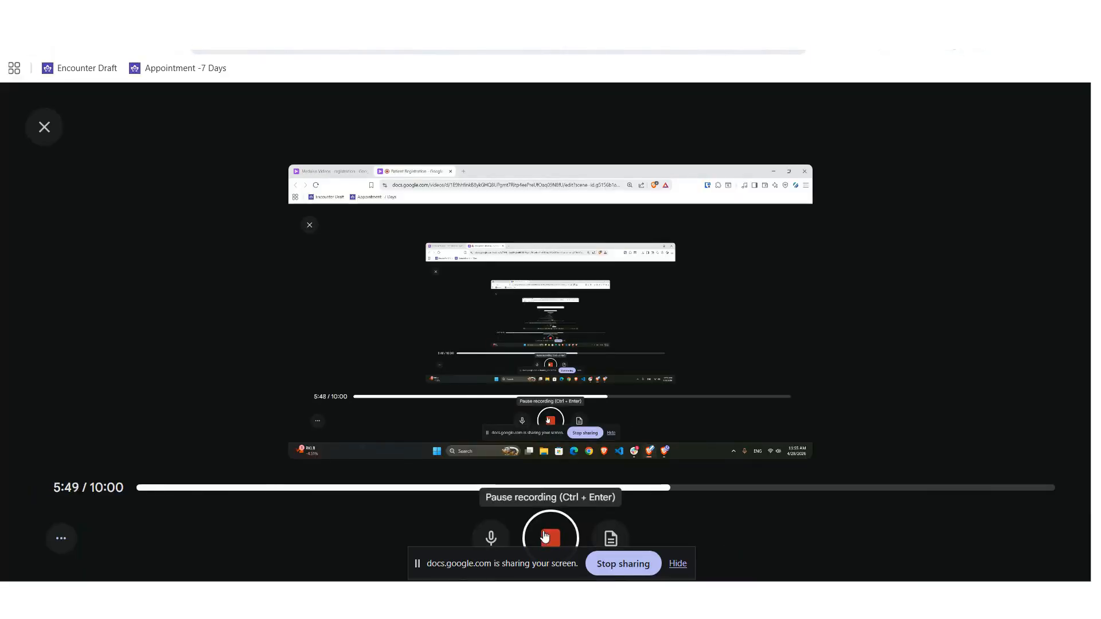